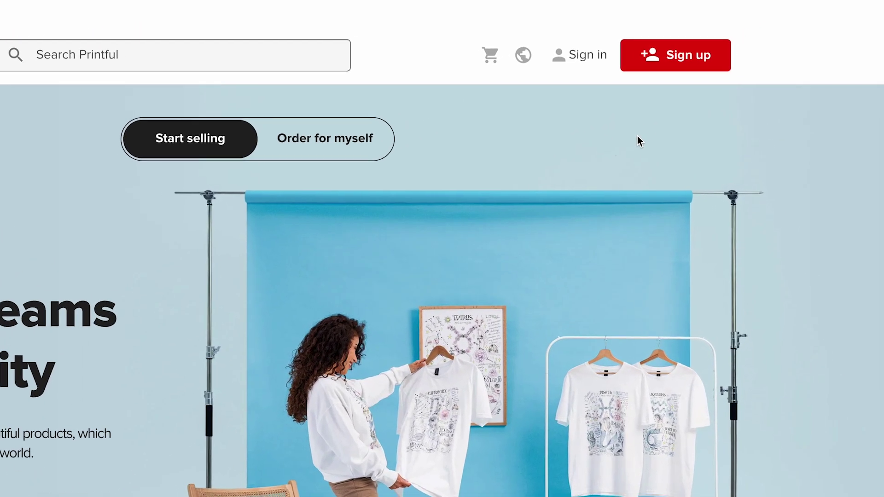
Open the Printful sign-up dialog from the homepage's top bar.
left_click(674, 65)
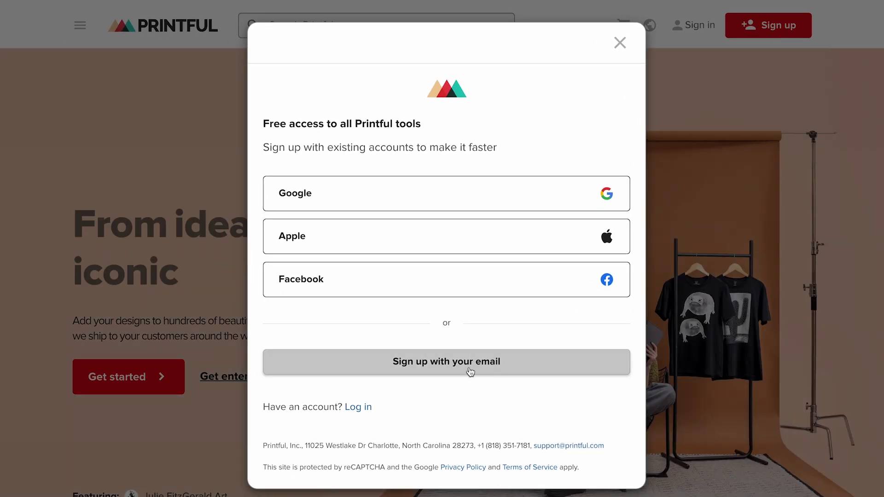
Register a Printful account by email, entering the full name, email address and password.
left_click(447, 368)
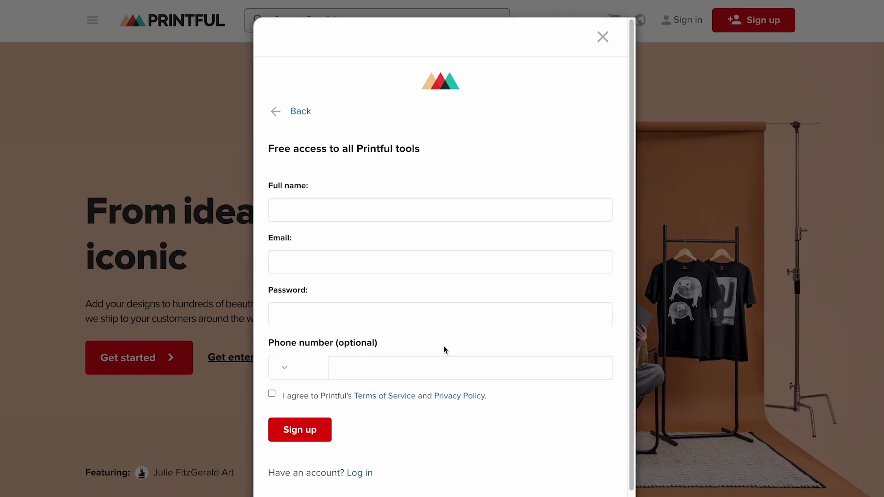
left_click(430, 224)
type("Printful Video")
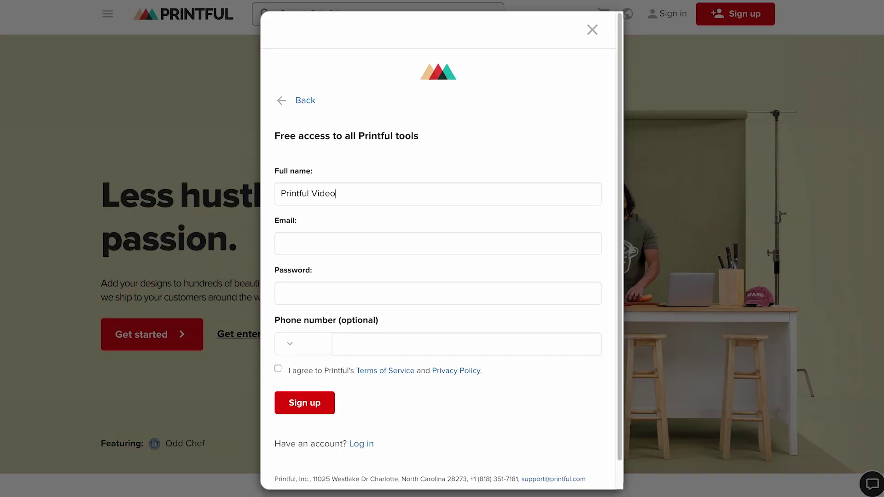
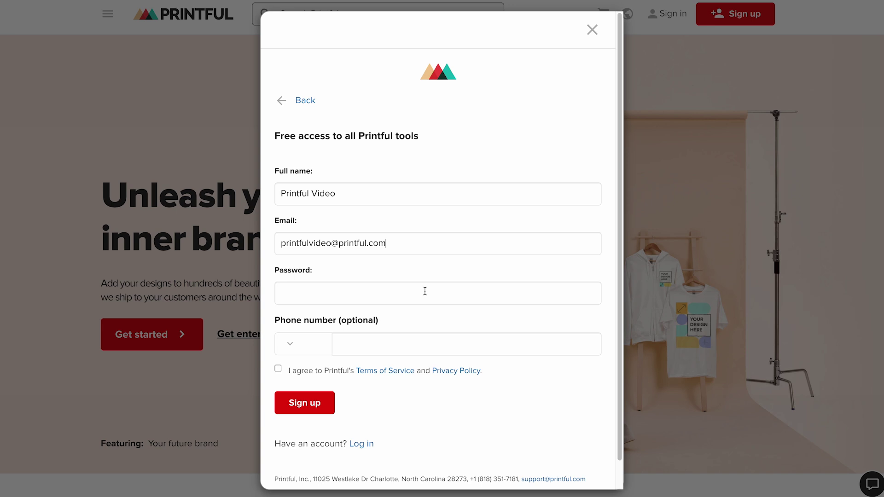
left_click(425, 291)
type("••••••••••••")
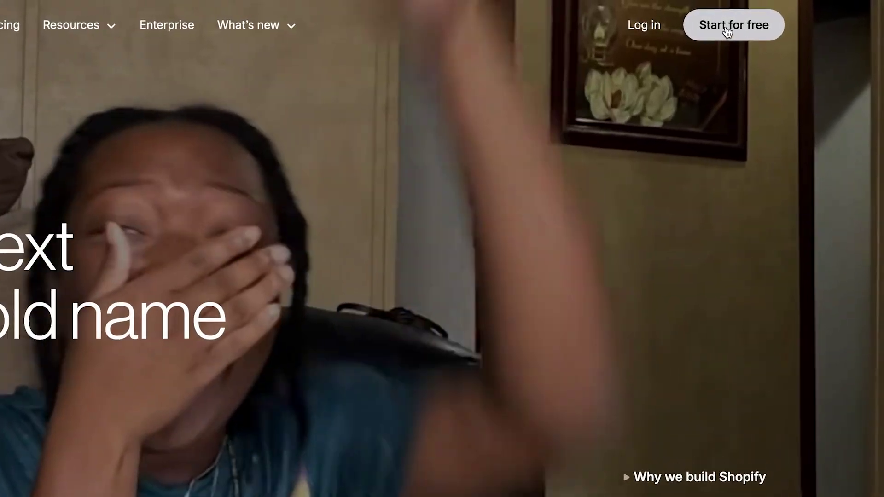
Create a free-trial Shopify account using the owner's email address and a pasted password.
left_click(726, 27)
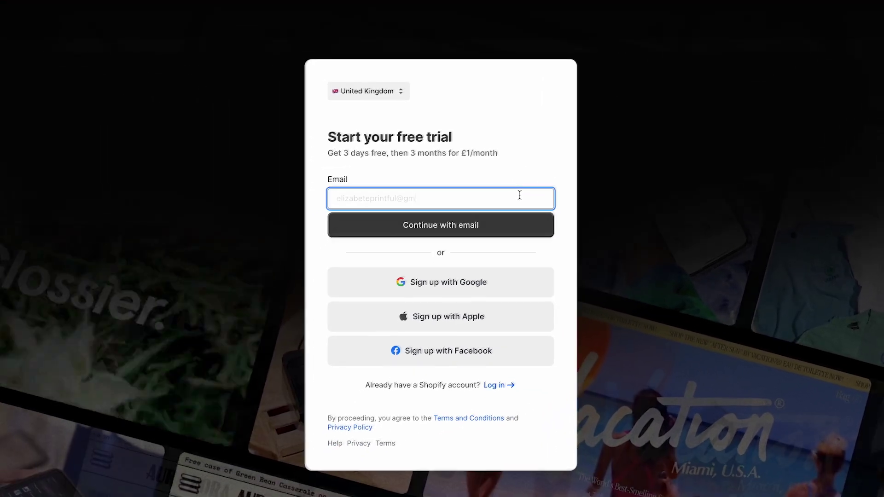
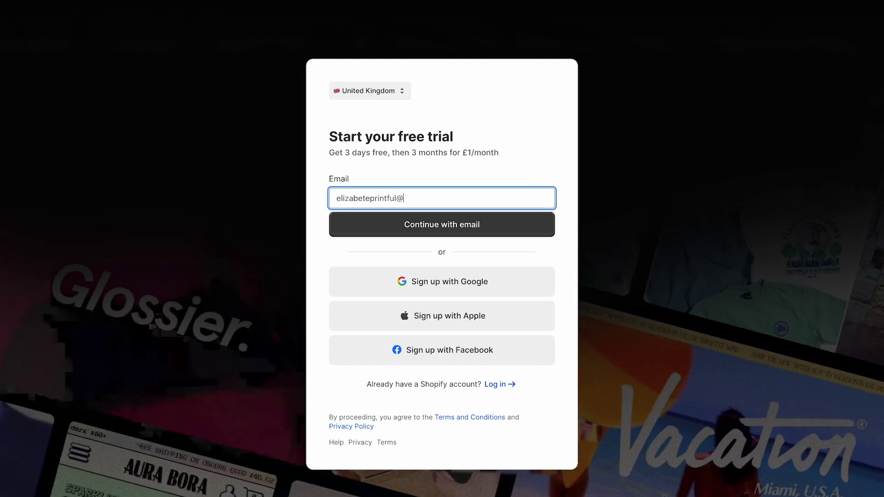
left_click(458, 230)
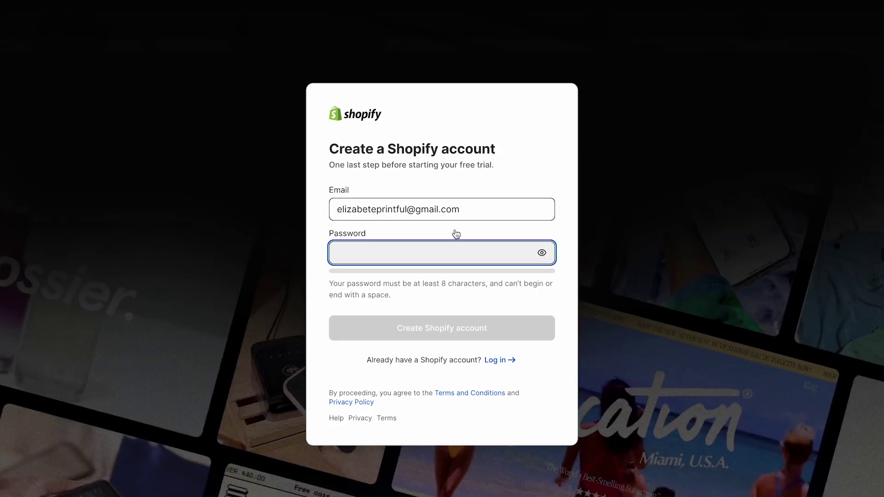
key("ctrl+v")
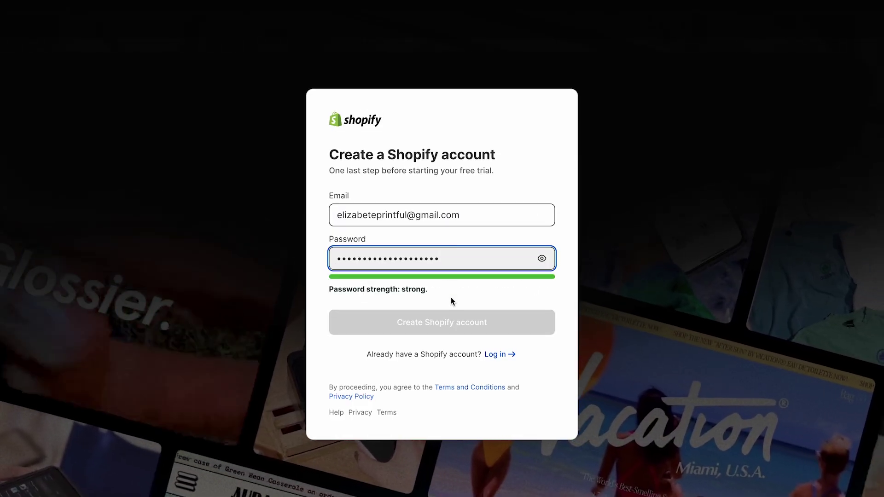
left_click(454, 324)
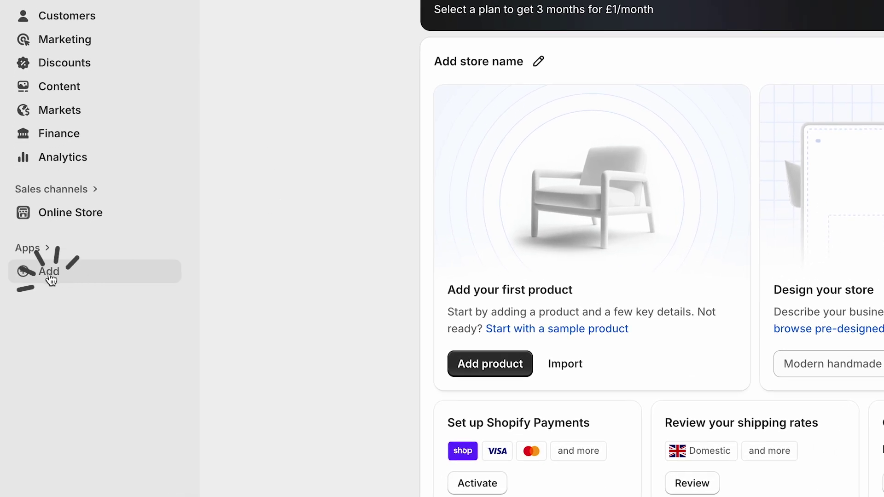
Search the Shopify App Store for 'printful', then install Printful: Print on Demand and approve its store access.
left_click(50, 276)
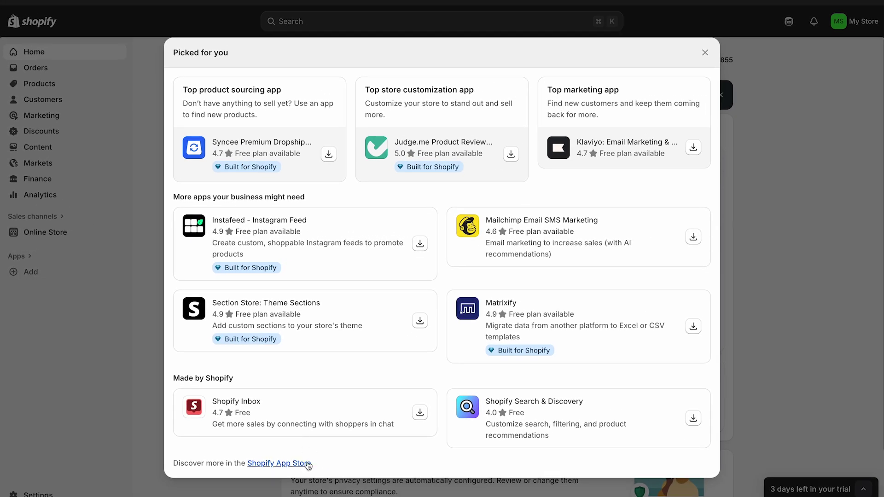
left_click(304, 465)
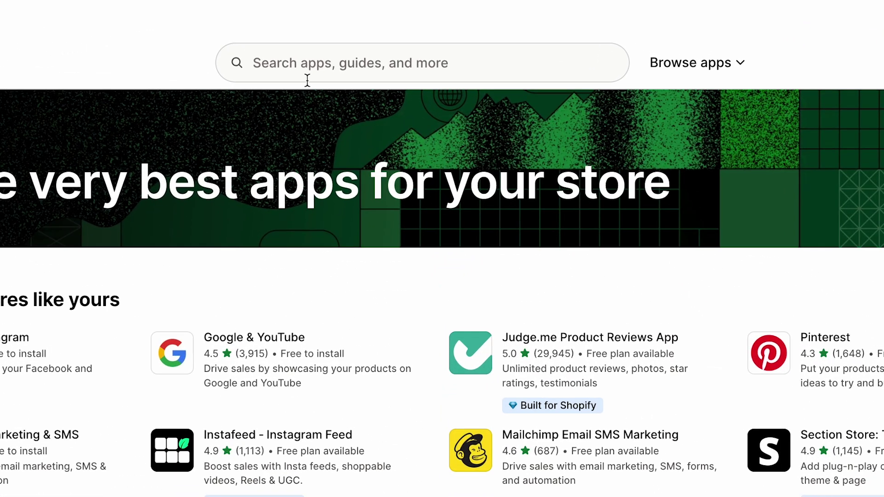
type("printful")
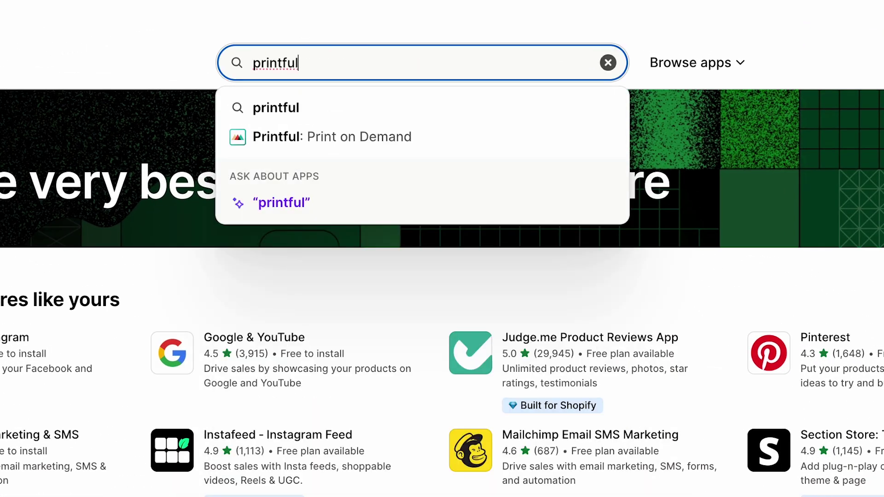
left_click(339, 138)
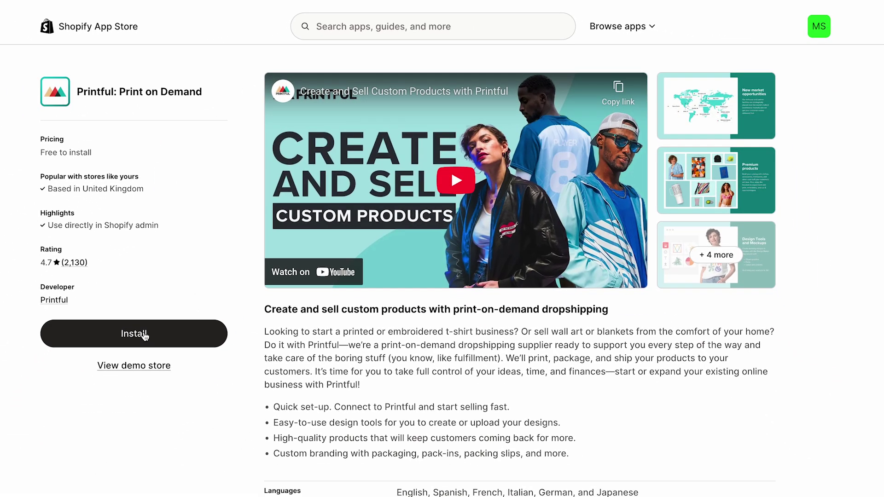
left_click(144, 337)
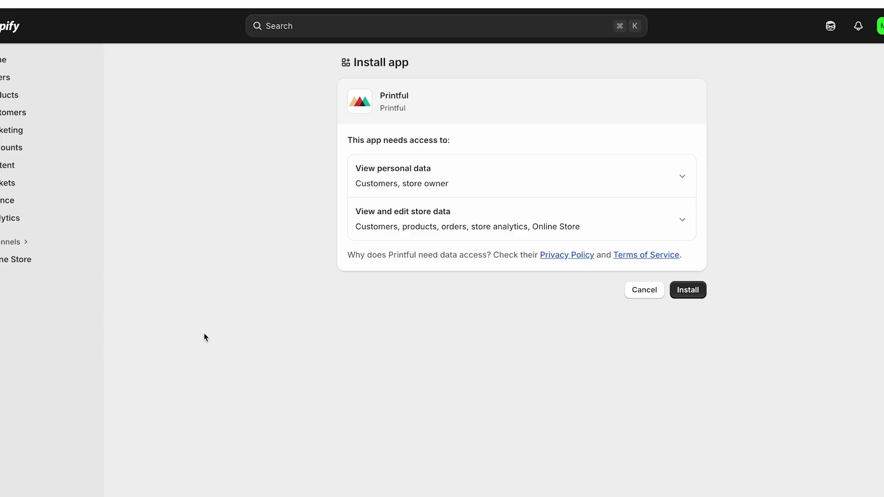
left_click(689, 291)
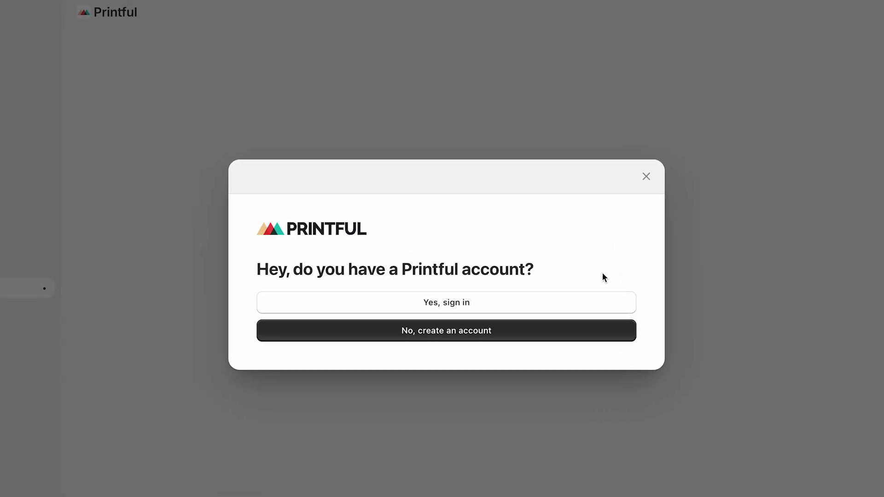
Sign in with the existing Printful account and authorize Printful for the Shopify store.
left_click(462, 303)
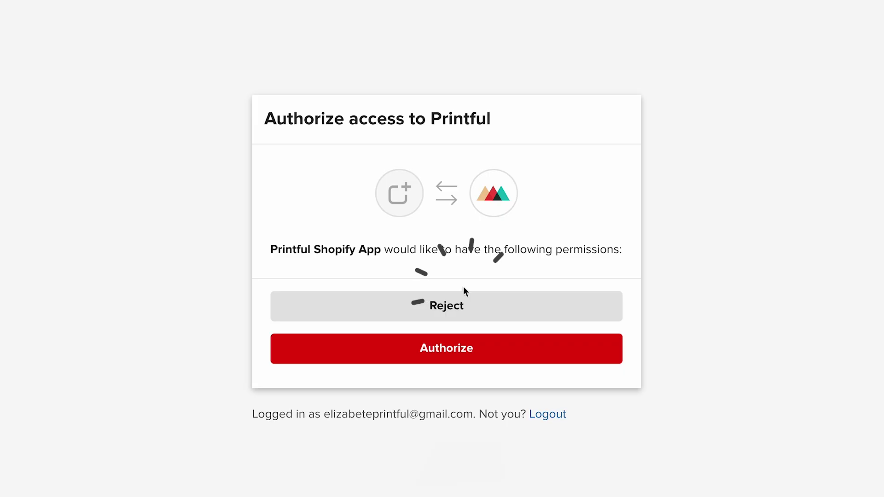
left_click(451, 363)
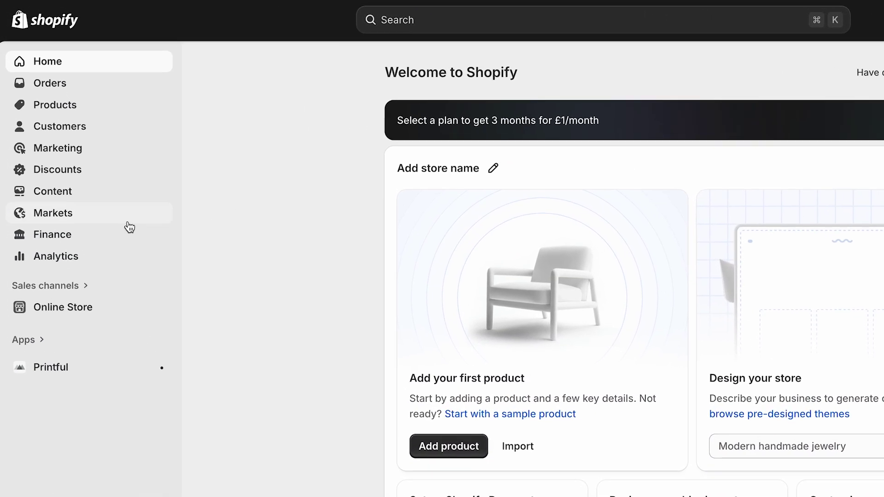
Create a new market named 'Spa' with Spain as its region, and save it.
left_click(70, 226)
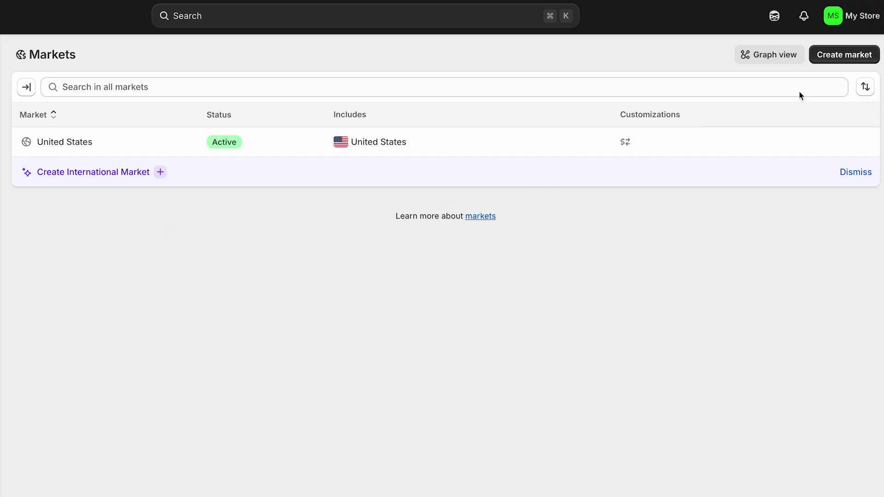
left_click(846, 56)
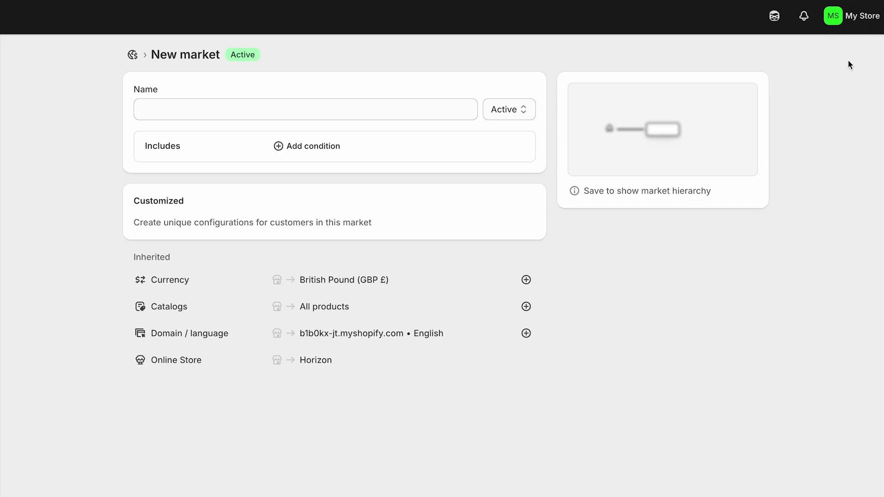
left_click(421, 102)
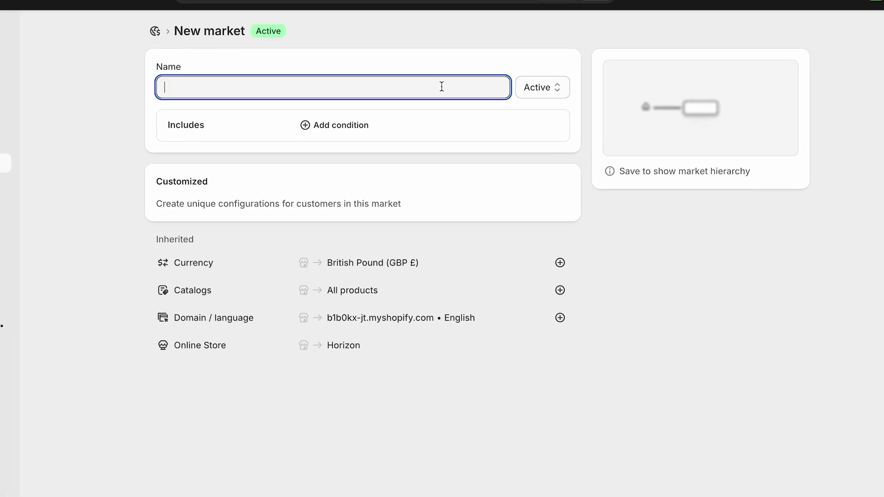
type("Spain")
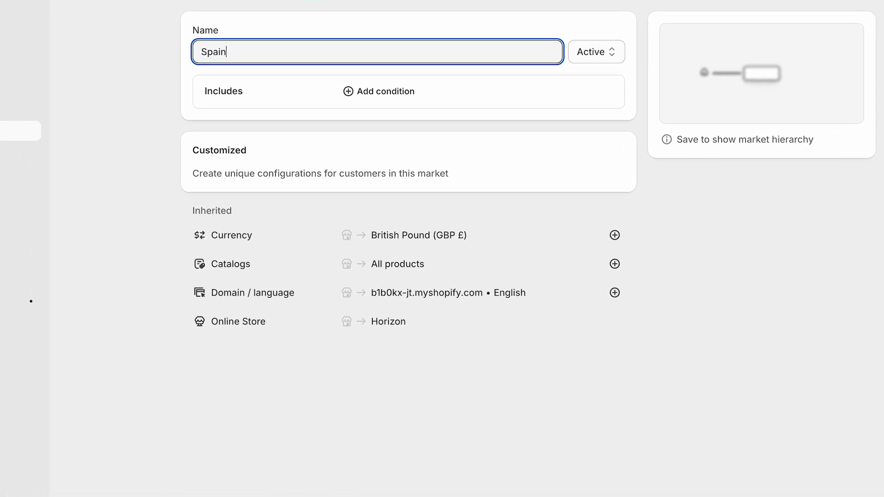
left_click(418, 92)
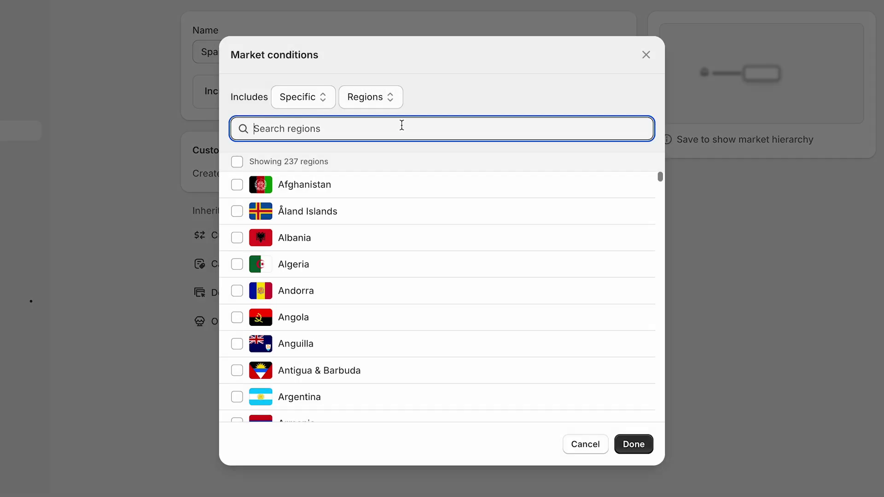
type("spain")
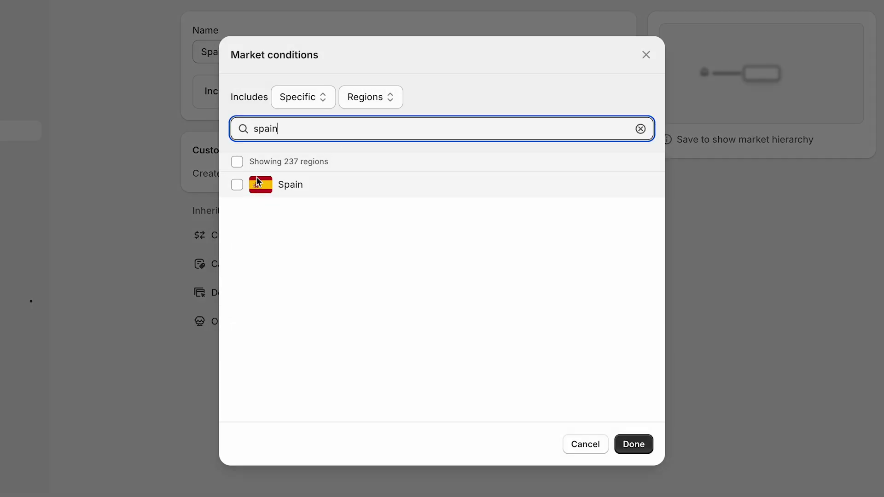
left_click(236, 185)
left_click(636, 445)
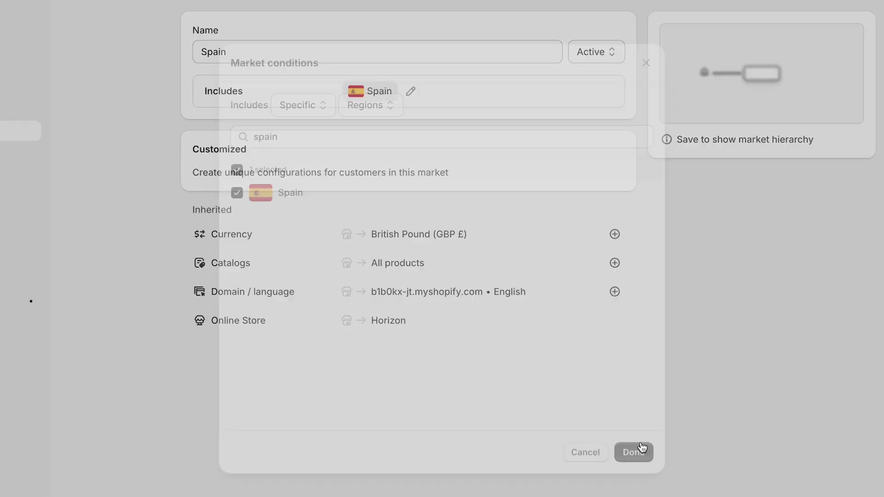
scroll(642, 449, "up", 3)
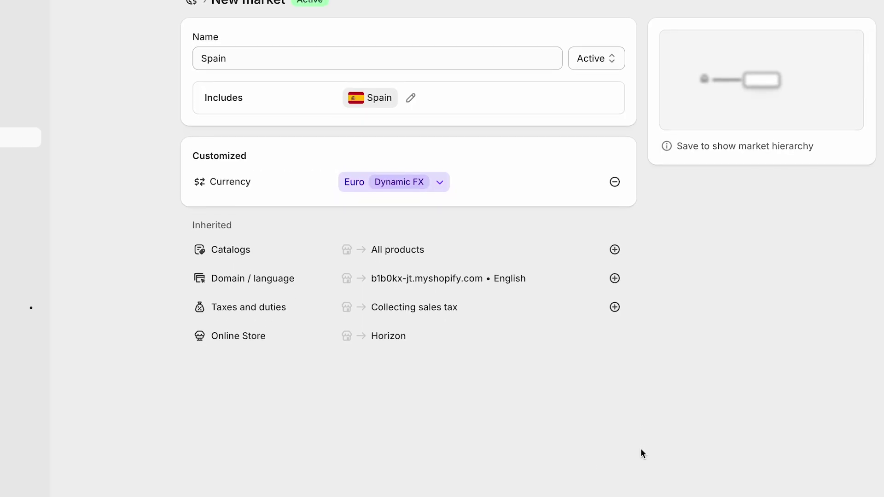
left_click(647, 72)
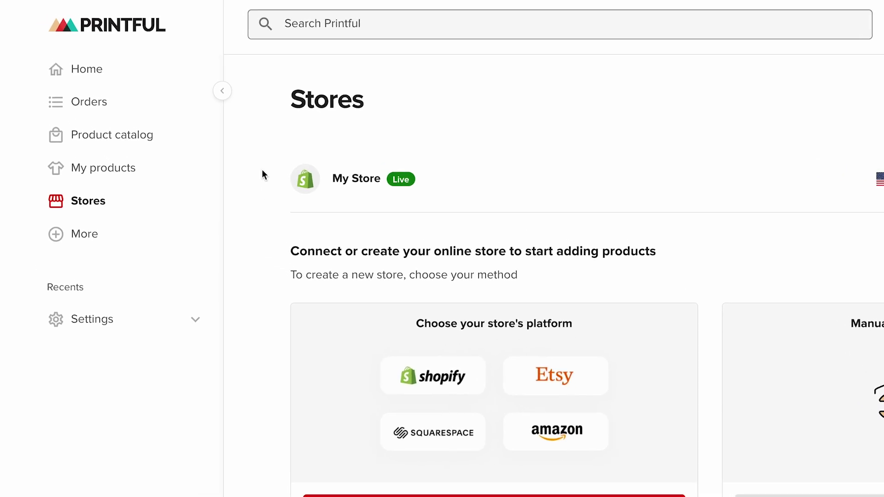
Choose the Unisex Staple T-Shirt under Women's clothing > T-shirts and start designing it.
left_click(107, 174)
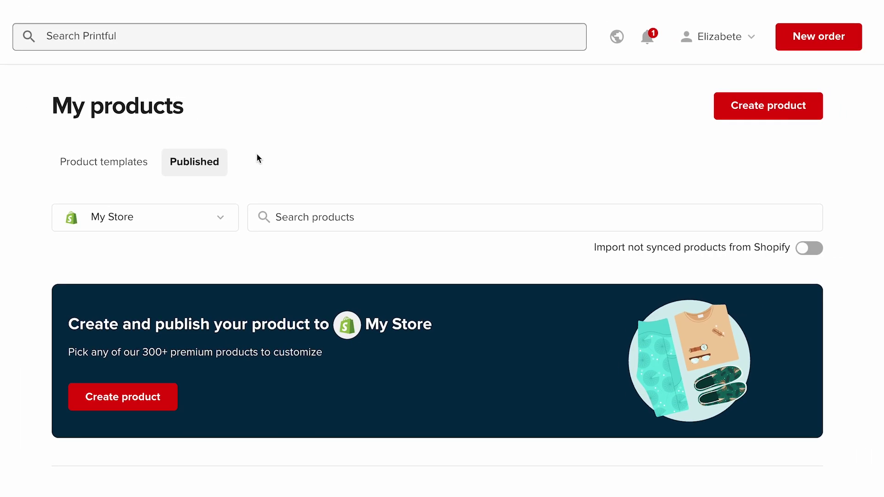
left_click(775, 118)
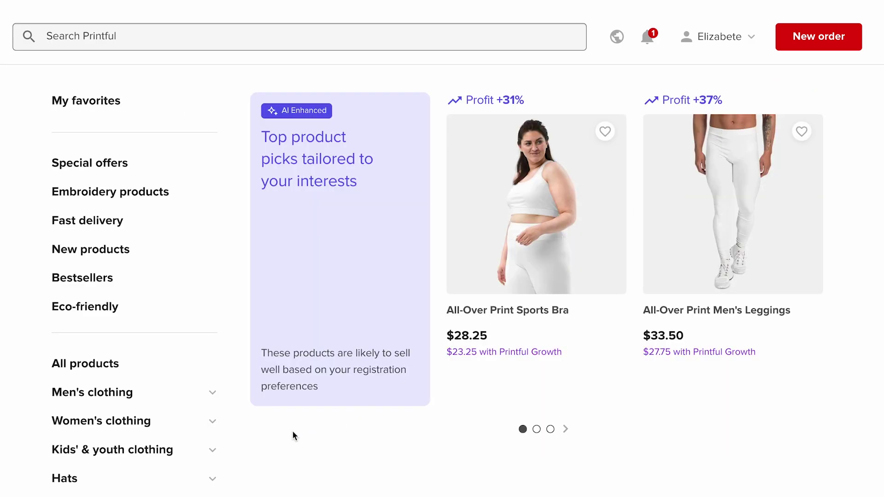
left_click(215, 428)
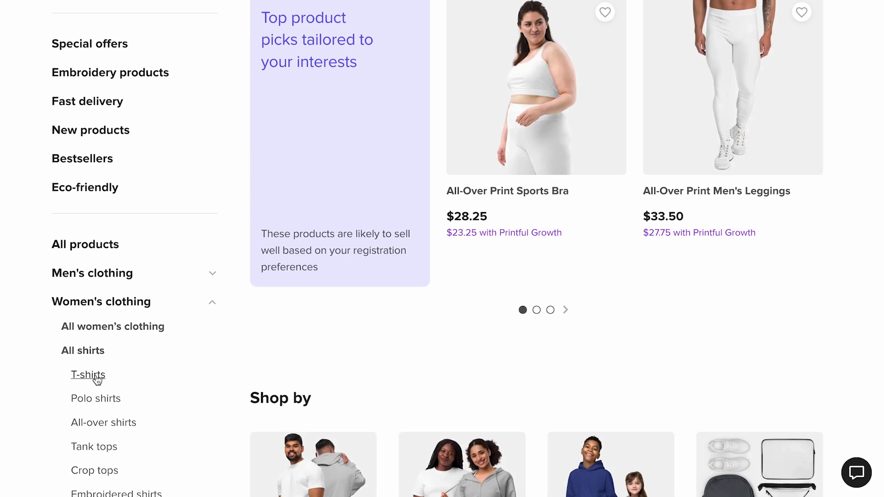
left_click(97, 379)
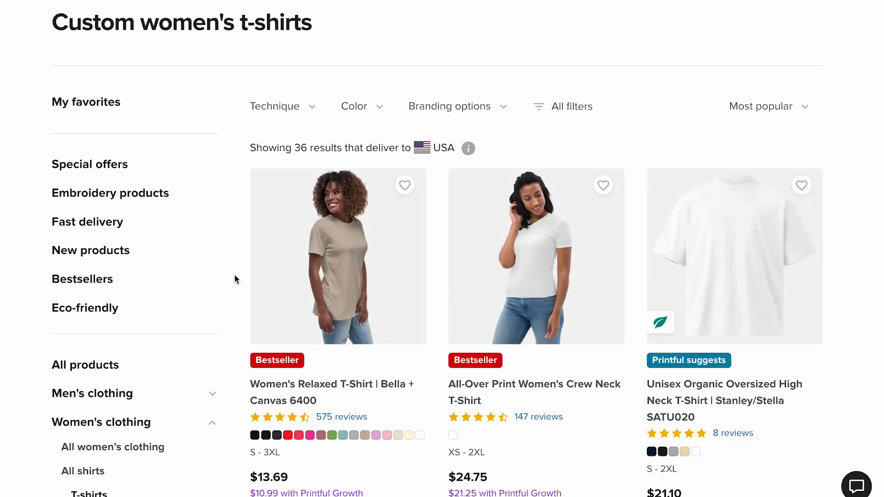
scroll(234, 279, "down", 15)
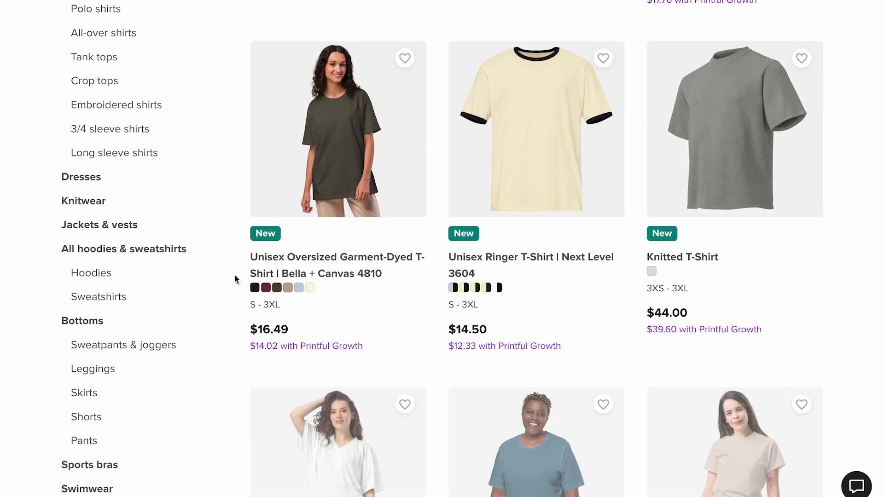
scroll(234, 274, "down", 2)
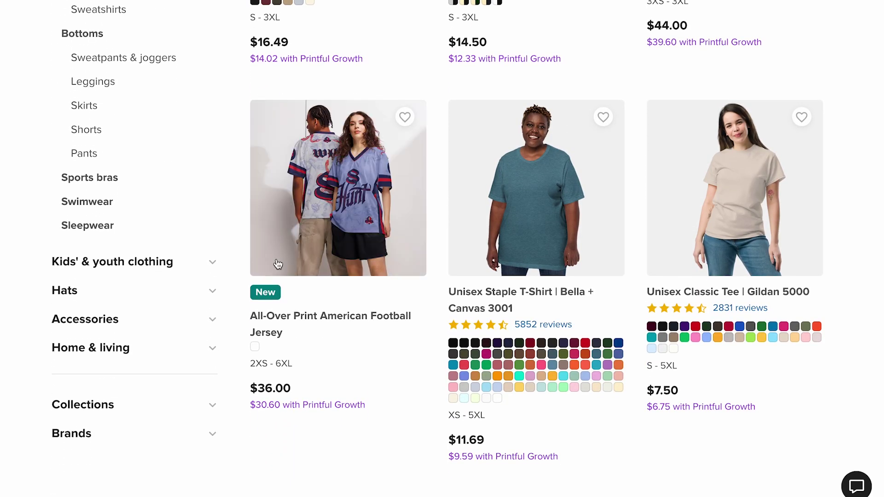
left_click(524, 294)
scroll(504, 293, "down", 7)
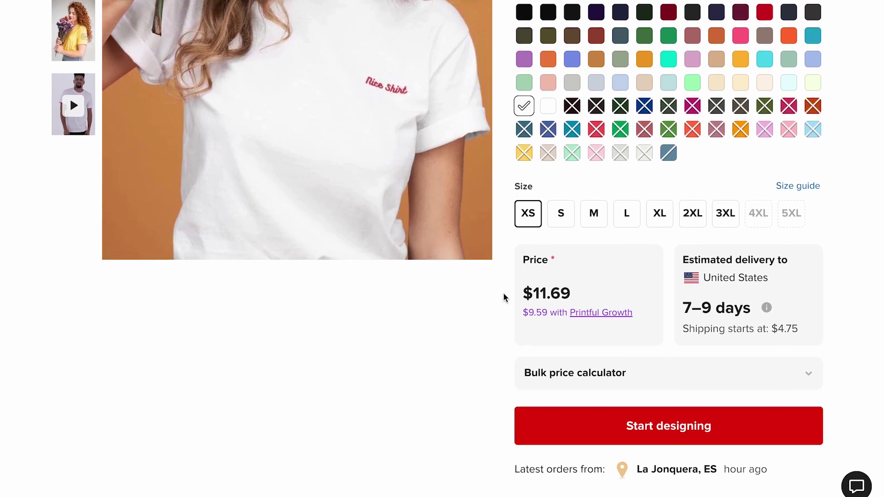
left_click(693, 427)
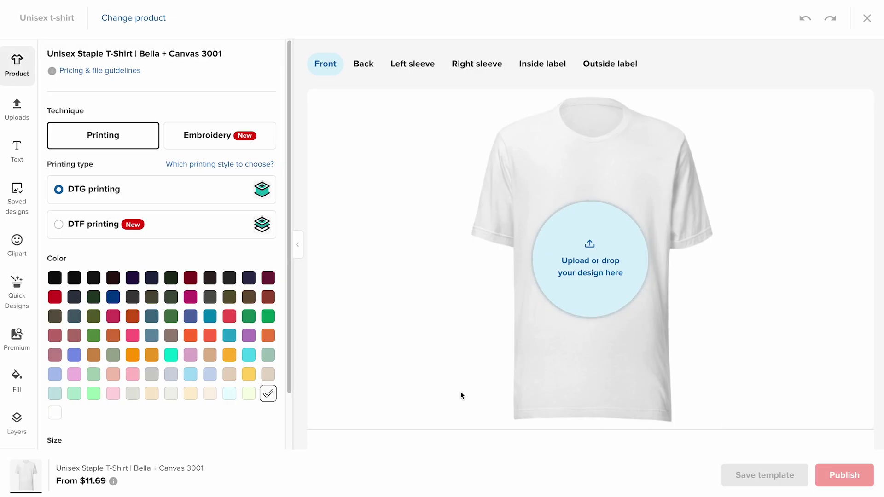
Change the t-shirt colour to Aqua and review the size options.
left_click(211, 318)
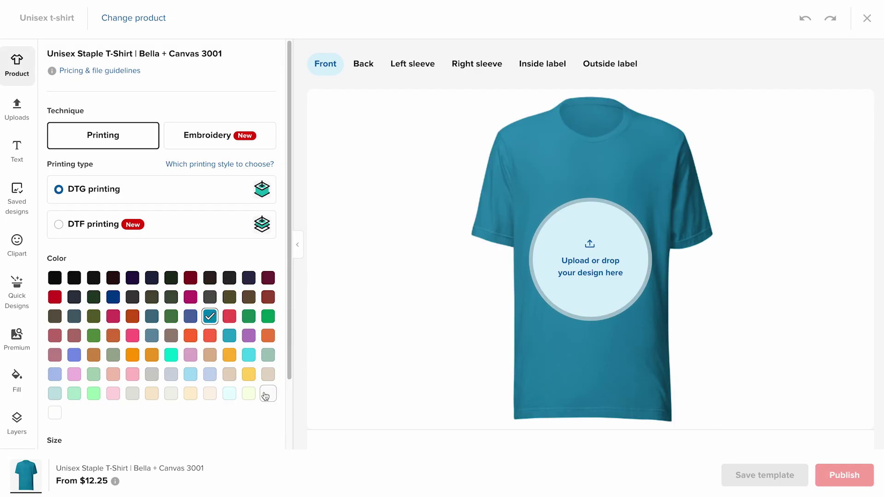
scroll(266, 396, "down", 2)
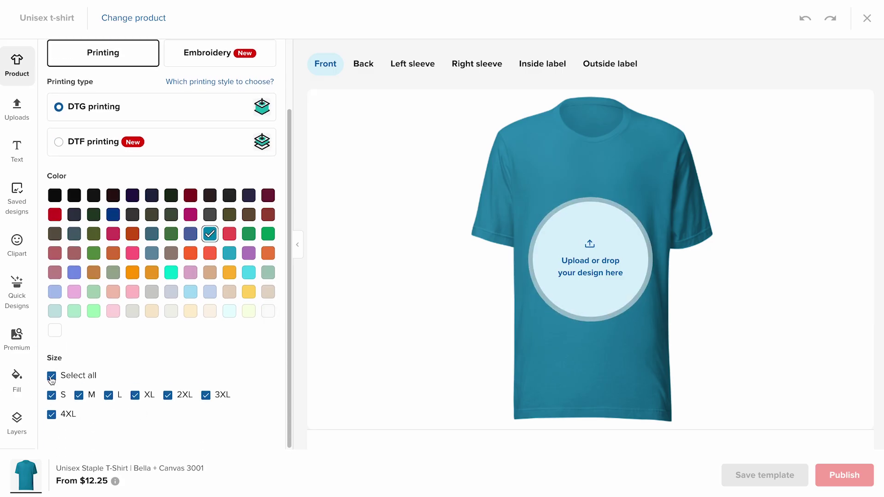
scroll(168, 345, "up", 2)
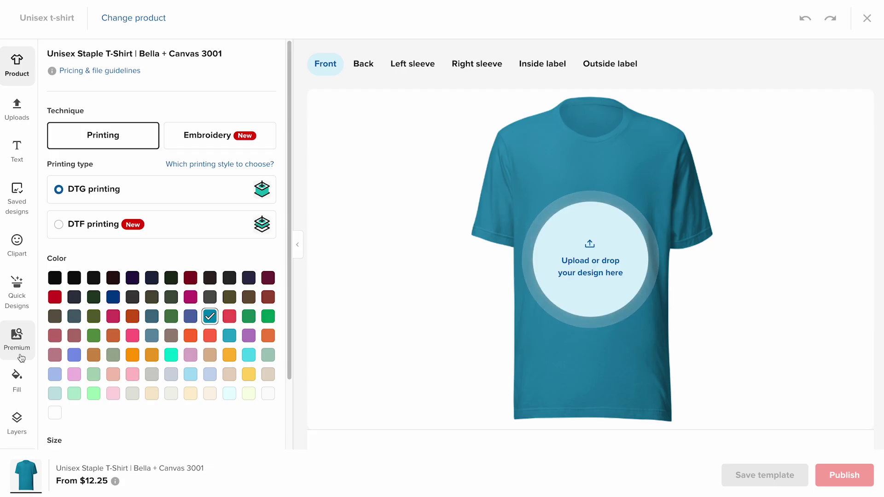
Apply the recently used Plant lovers 1 quick design to the shirt and start publishing.
left_click(19, 309)
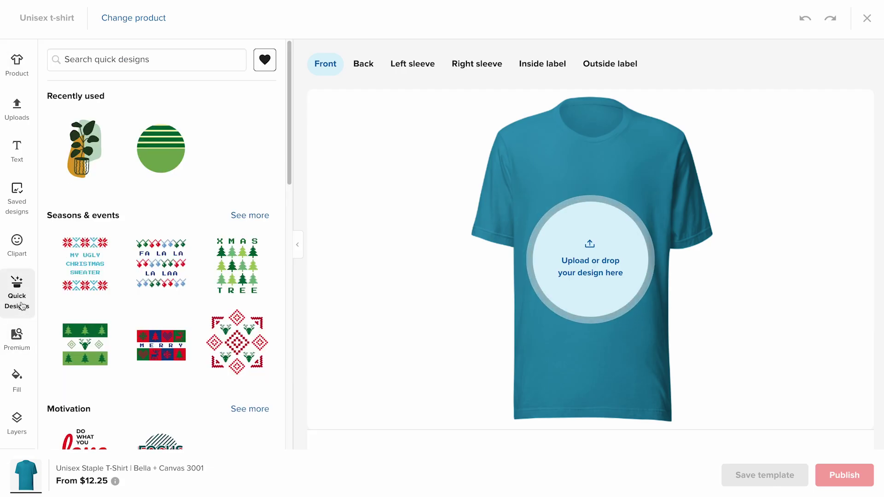
left_click(81, 156)
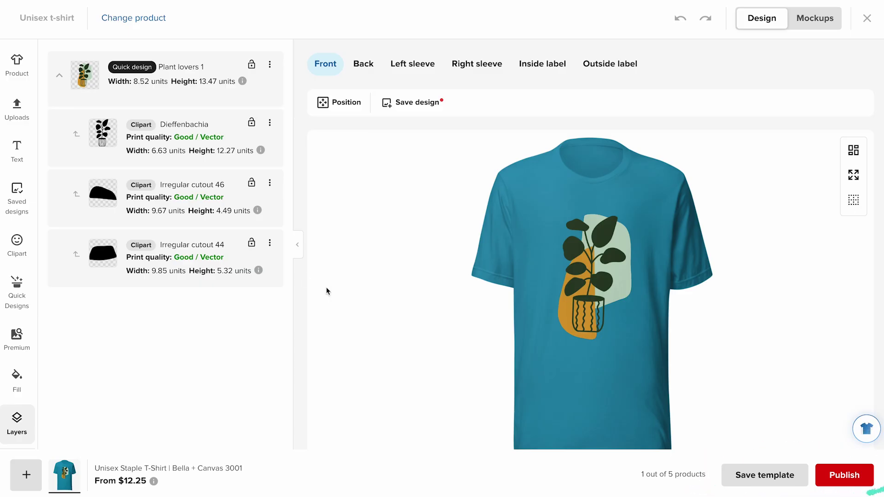
left_click(837, 476)
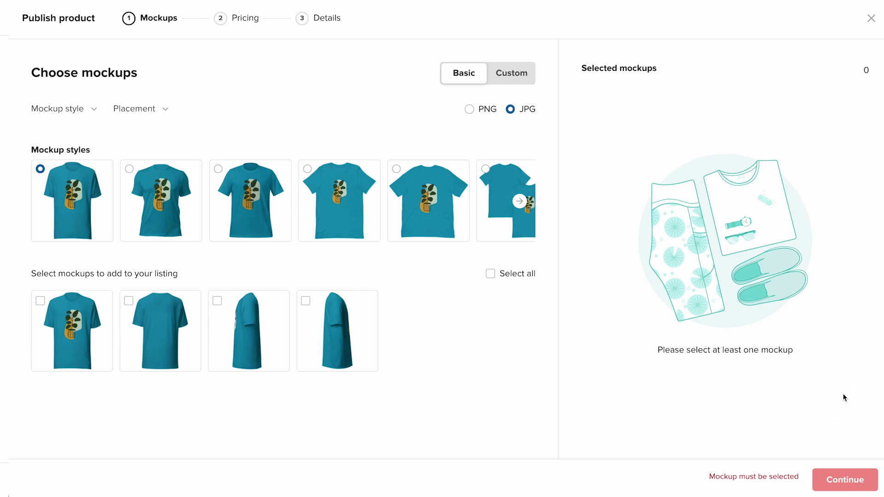
Pick the second mockup style with the first, third and fourth mockups, then continue to pricing.
left_click(180, 222)
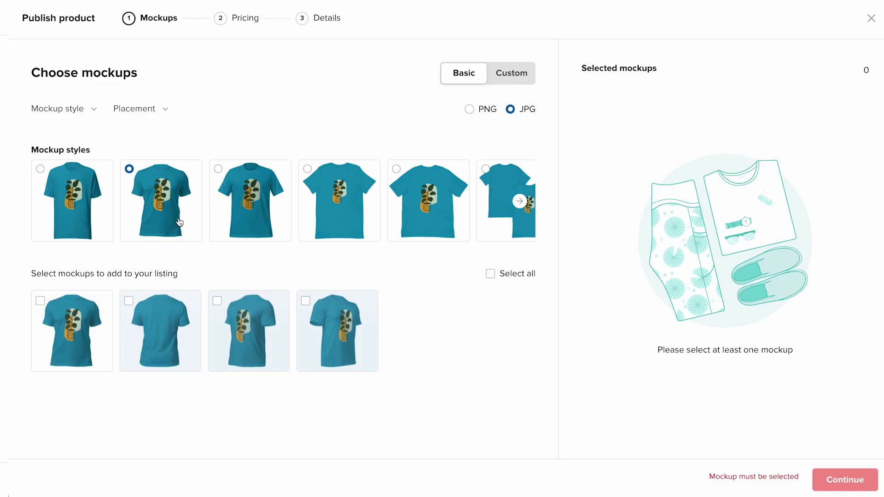
left_click(91, 325)
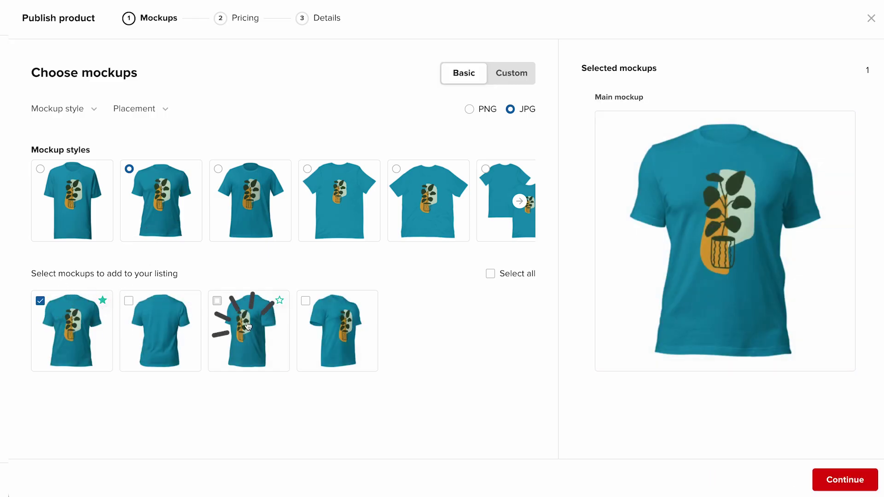
left_click(248, 326)
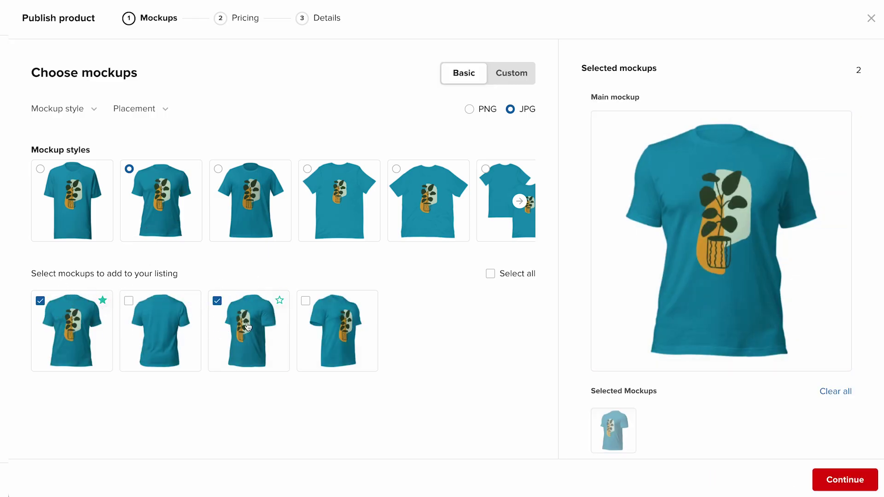
left_click(338, 328)
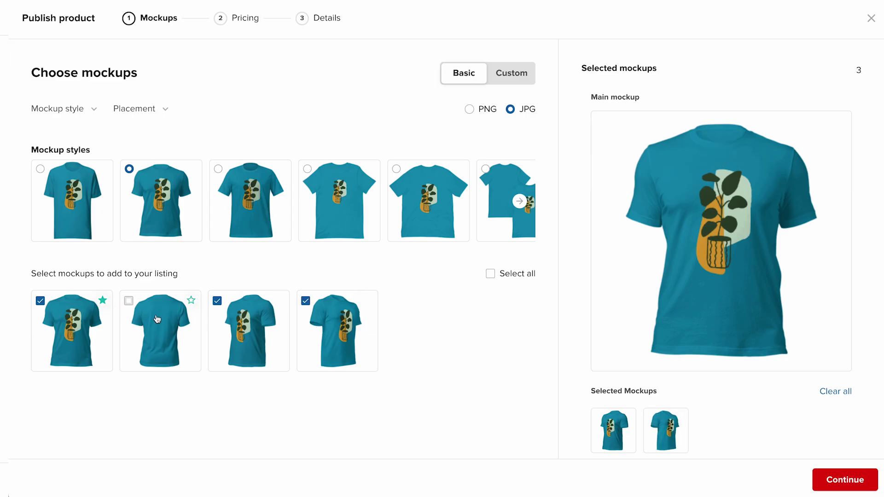
left_click(103, 302)
left_click(847, 482)
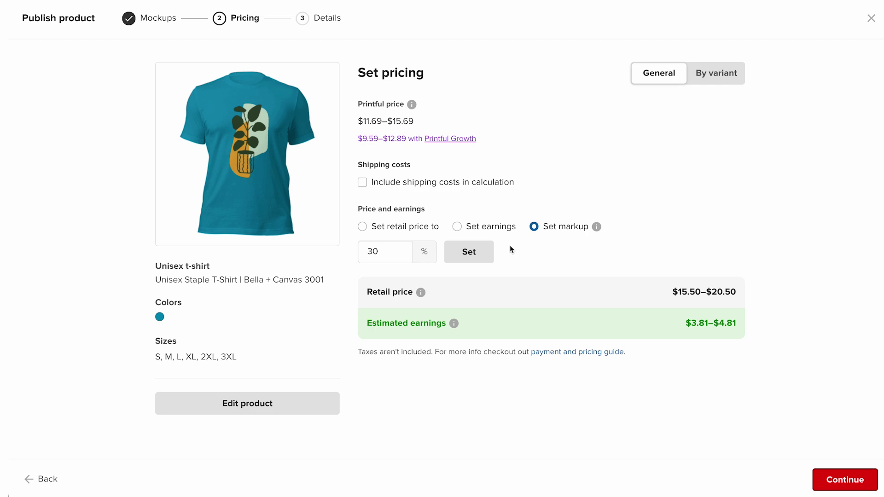
Raise the t-shirt markup to 35% (retail $16–$21.50), review prices by variant, and continue to Details.
left_click(399, 250)
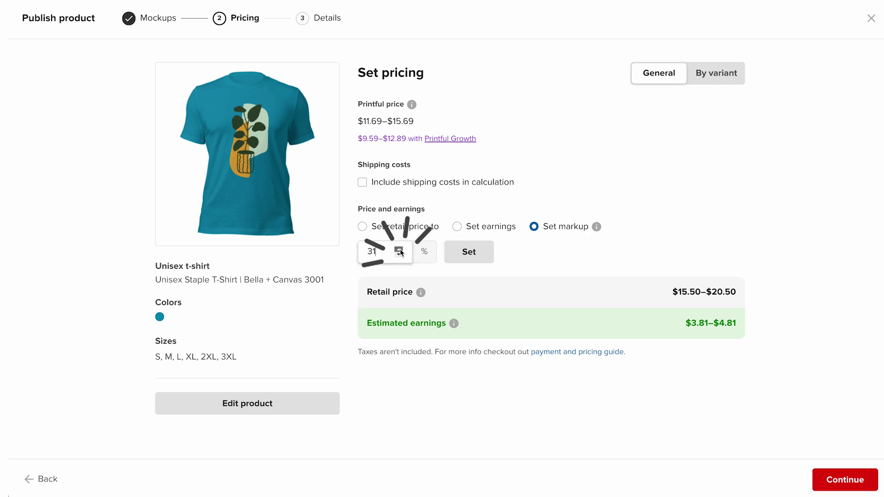
left_click(399, 249)
left_click(399, 248)
left_click(399, 249)
left_click(399, 249)
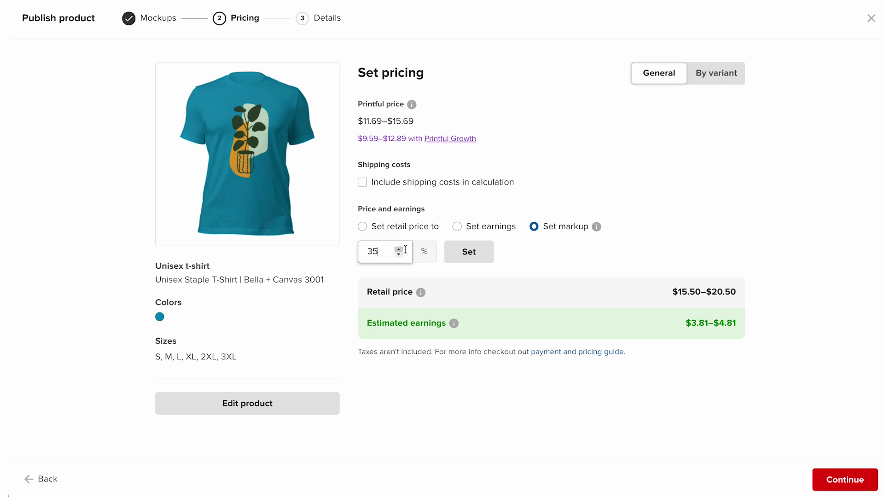
left_click(459, 254)
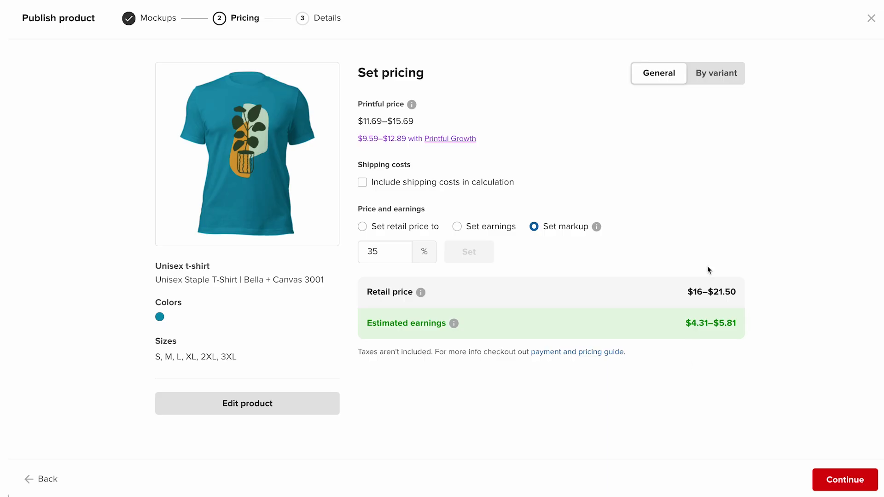
left_click(718, 89)
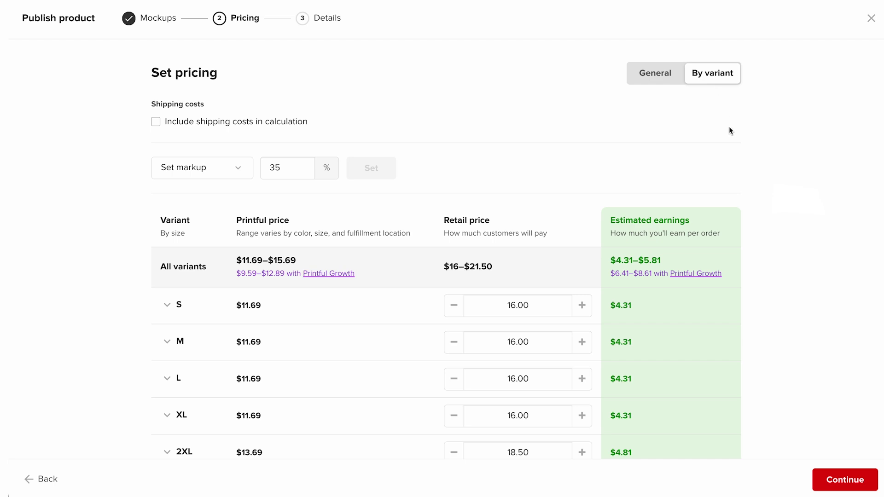
left_click(843, 483)
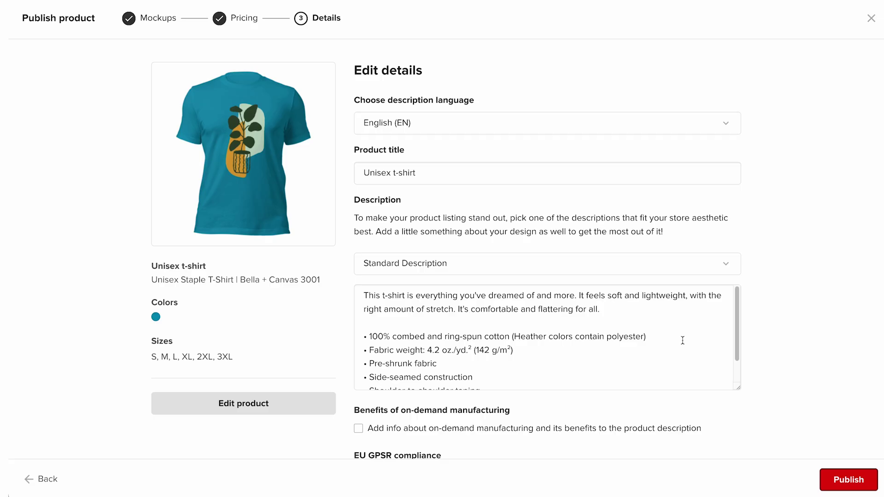
Publish the Unisex t-shirt to the online store from the bottom of the details form.
scroll(768, 351, "down", 5)
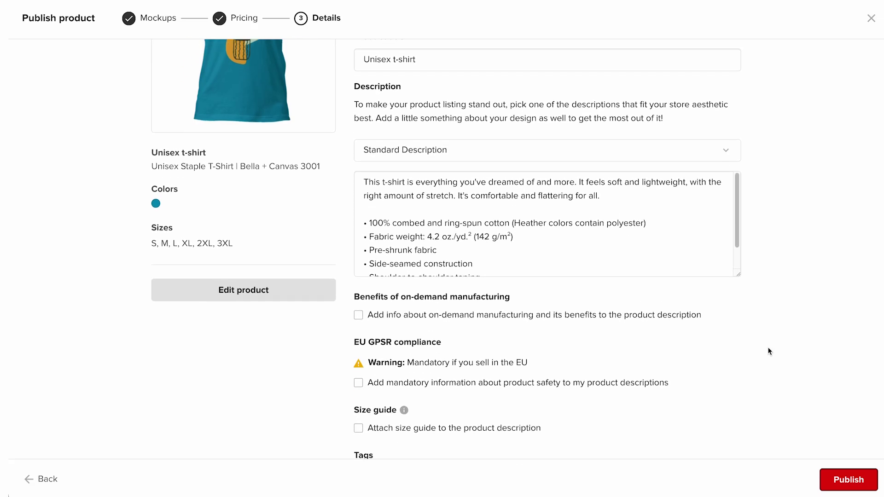
scroll(769, 351, "down", 1)
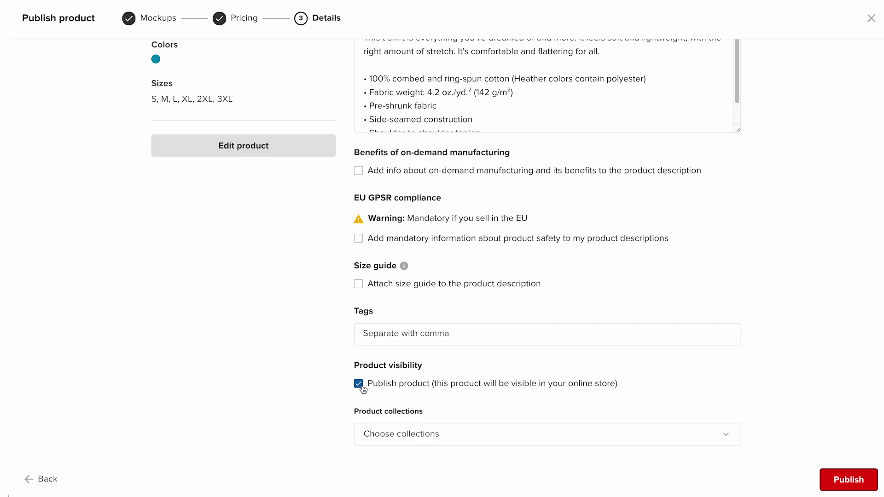
left_click(849, 480)
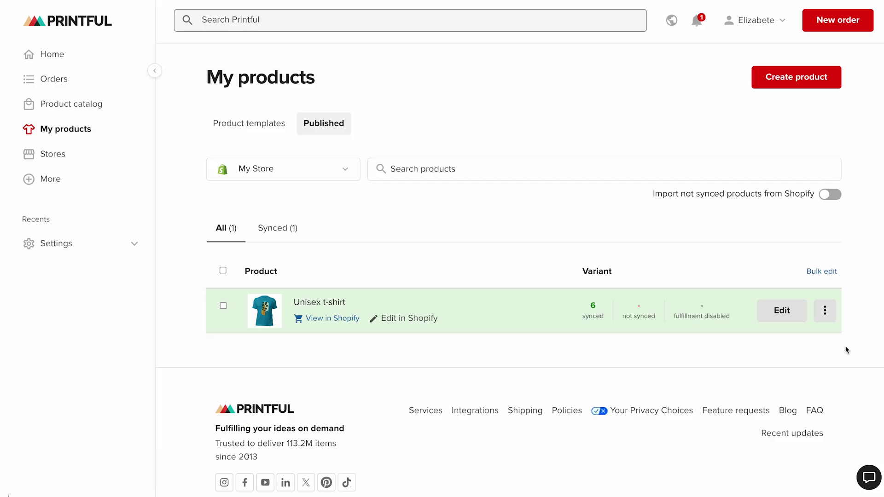
Open the actions menu for the synced Unisex t-shirt with all 6 variants.
left_click(829, 318)
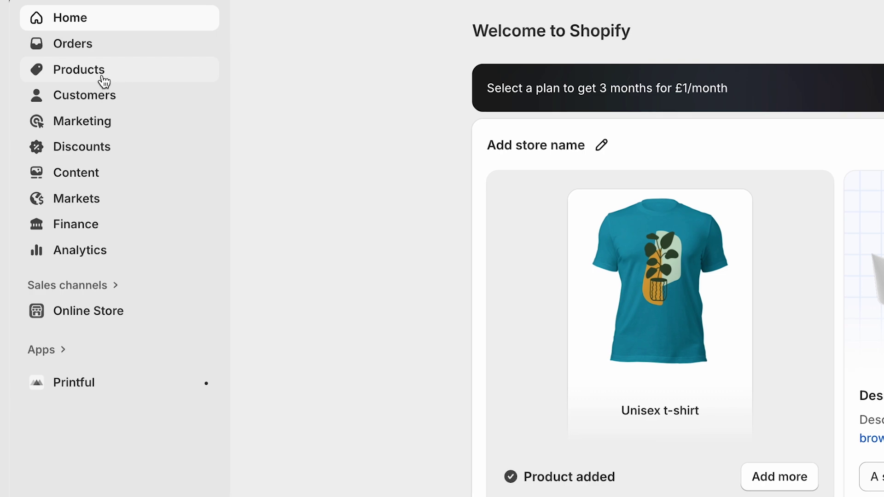
Open the Unisex t-shirt from Shopify's Products list to confirm it is active.
left_click(103, 78)
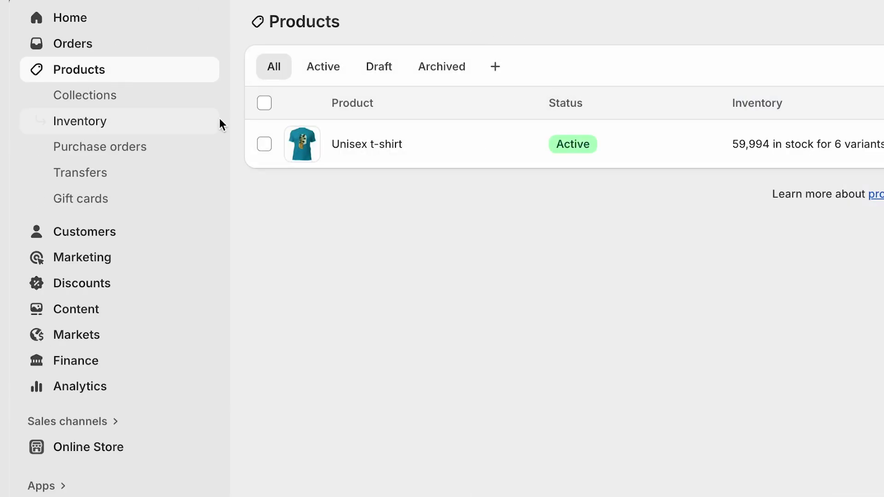
left_click(368, 146)
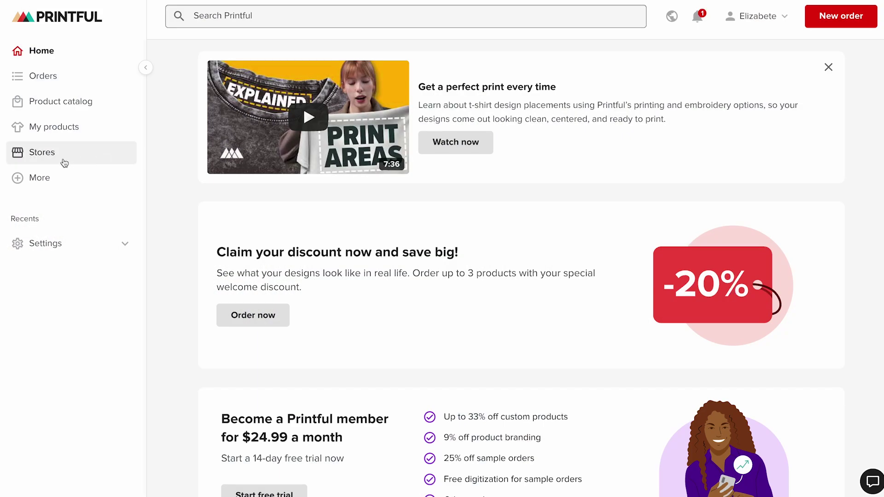
Import My Store's two unsynced Shopify products into Printful.
left_click(50, 163)
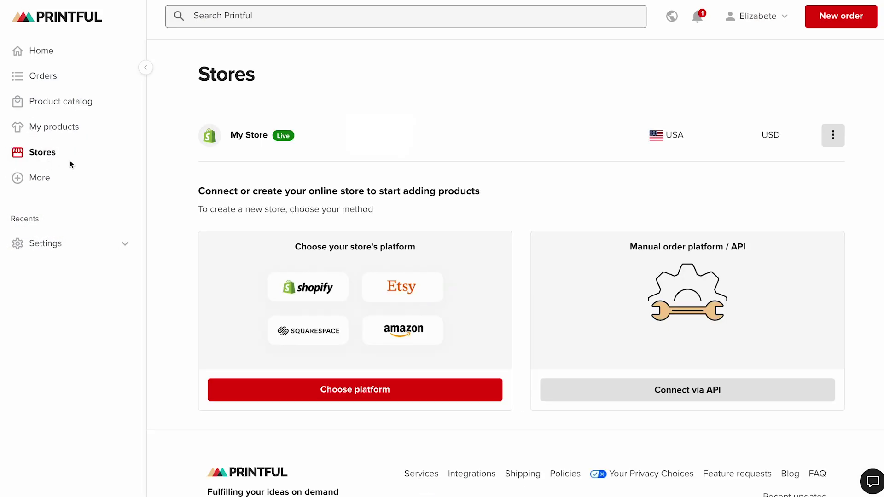
left_click(833, 135)
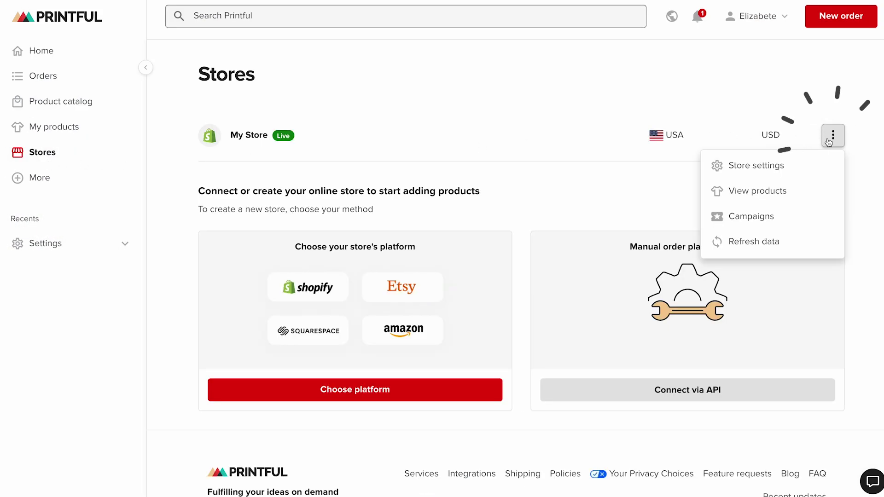
left_click(752, 198)
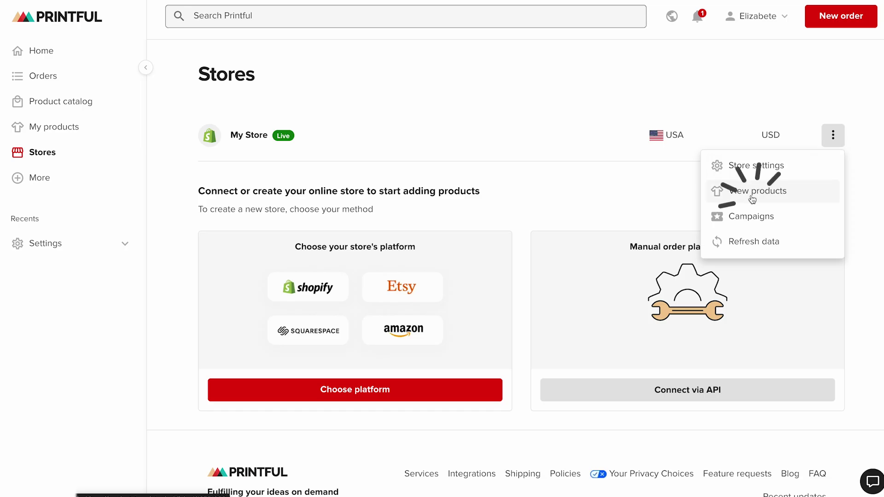
left_click(834, 195)
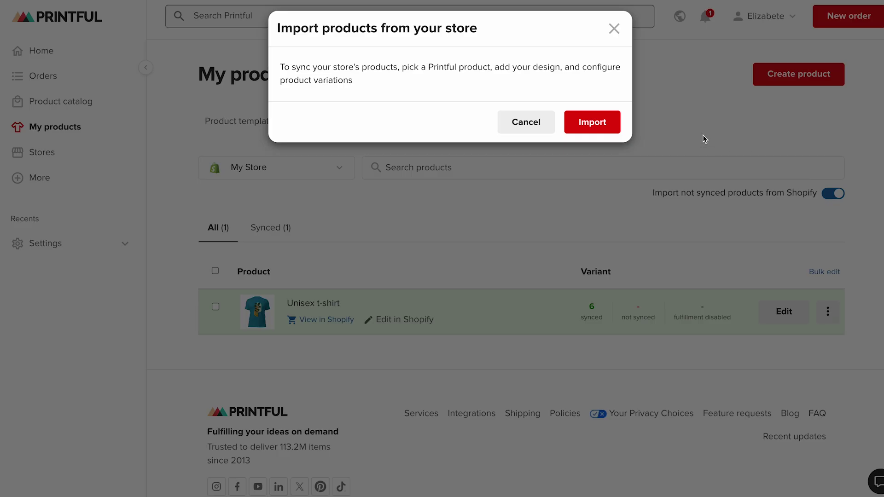
left_click(606, 122)
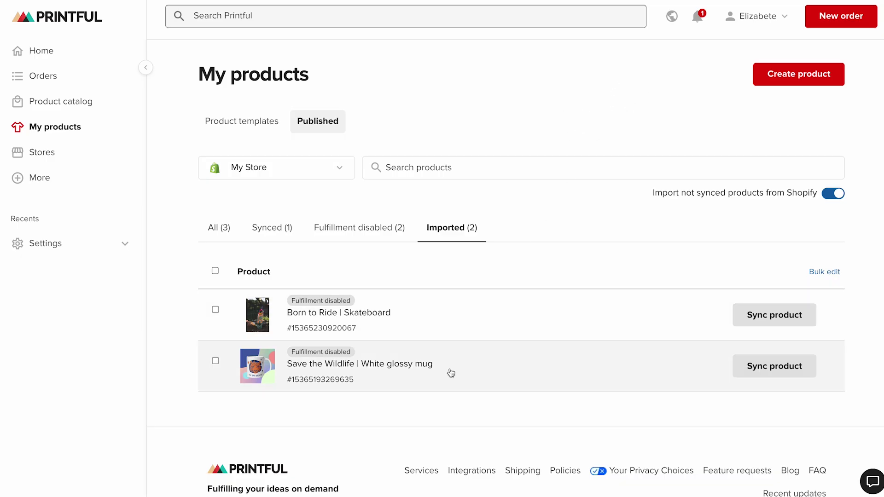
Start syncing the Save the Wildlife mug and browse Home & living products.
left_click(776, 371)
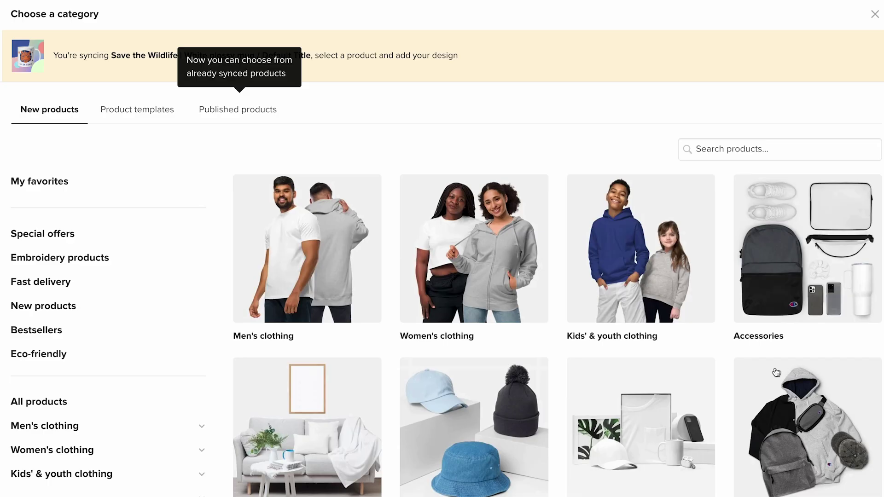
scroll(777, 372, "down", 2)
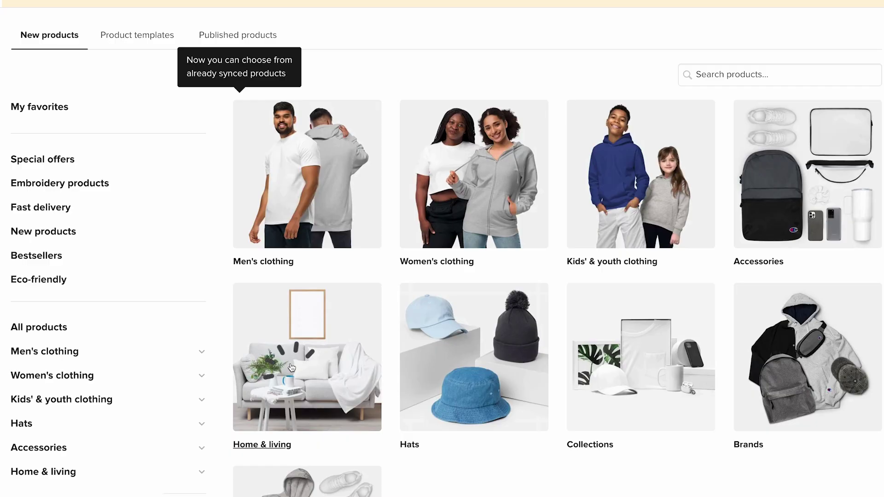
left_click(292, 367)
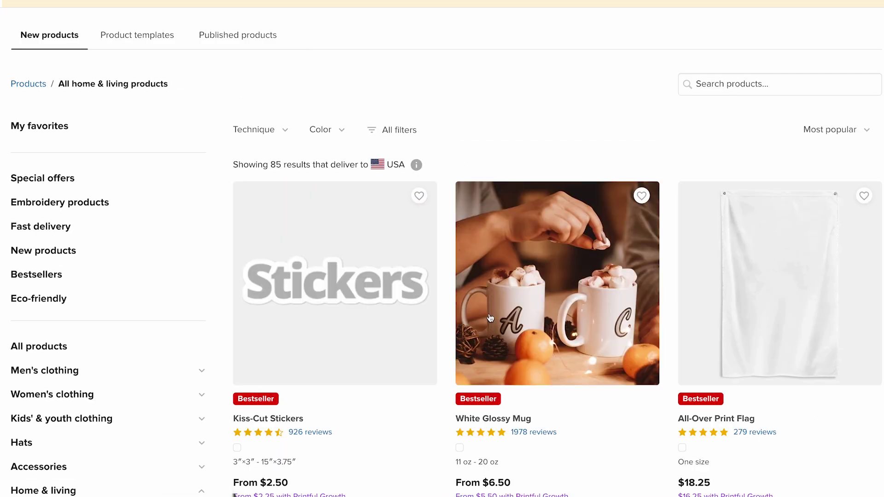
Choose the White Glossy Mug and apply the tiger 'Save the wildlife' quick design, searched as 'wildlife'.
left_click(557, 299)
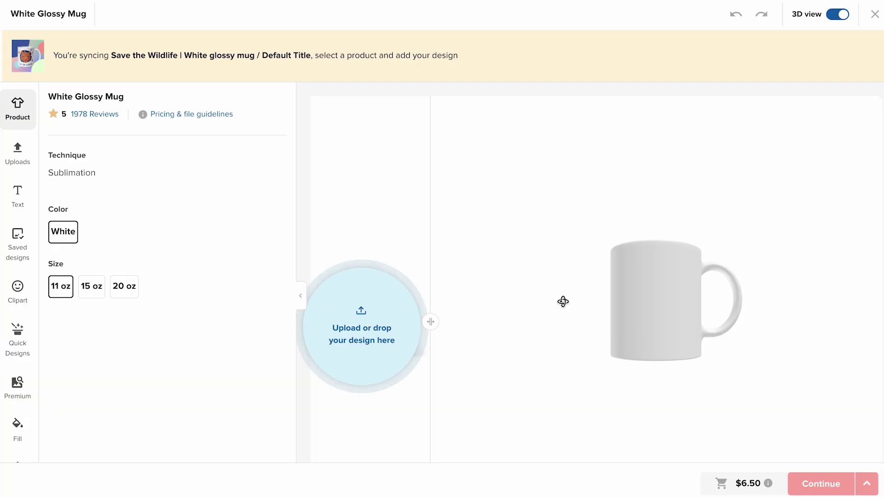
left_click(26, 350)
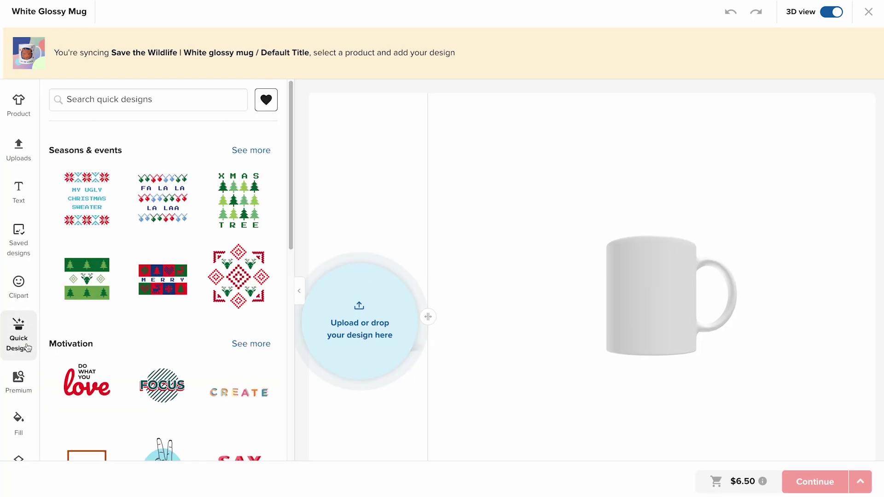
left_click(162, 103)
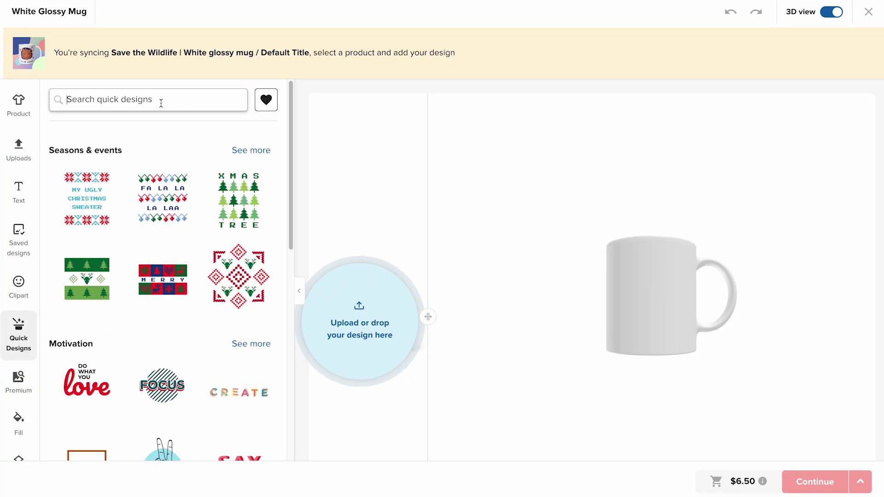
type("wildlife")
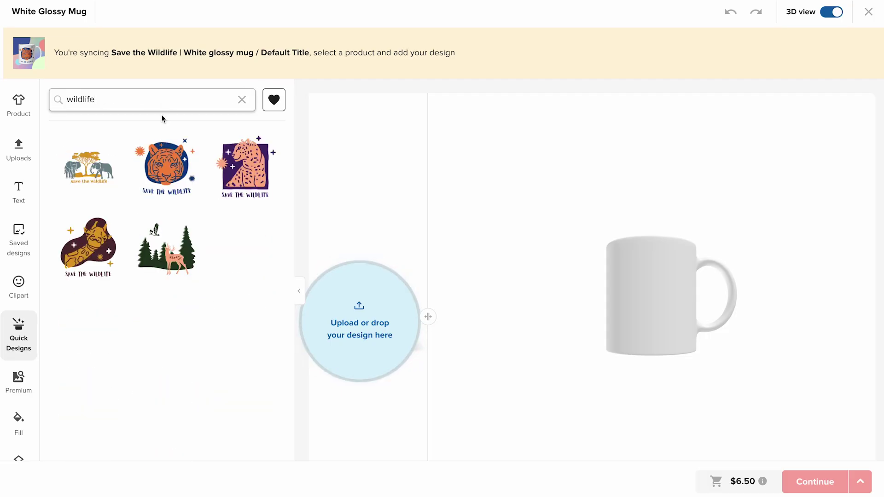
left_click(172, 165)
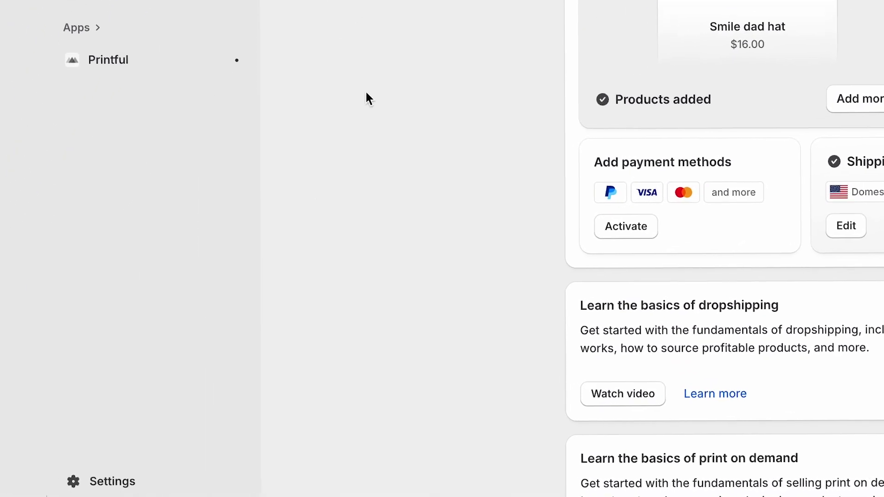
Review Shopify's Shipping and delivery settings, expand Printful's two app profiles, and start a custom profile.
left_click(121, 481)
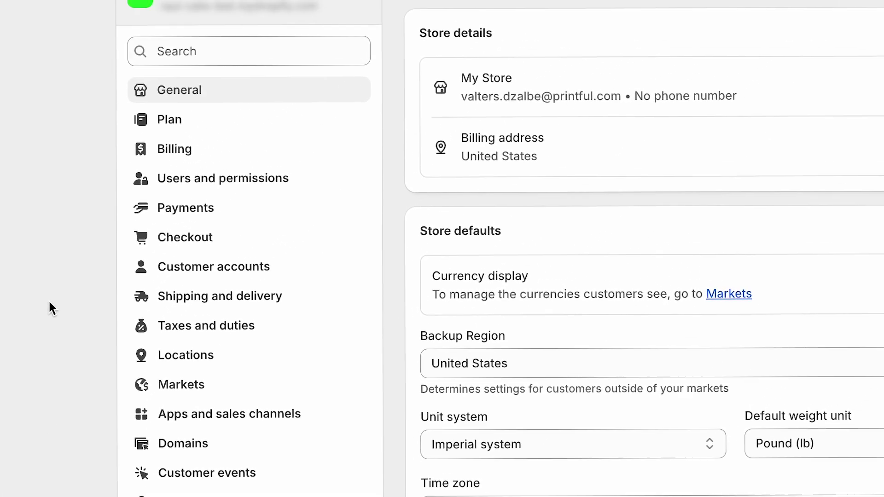
left_click(162, 343)
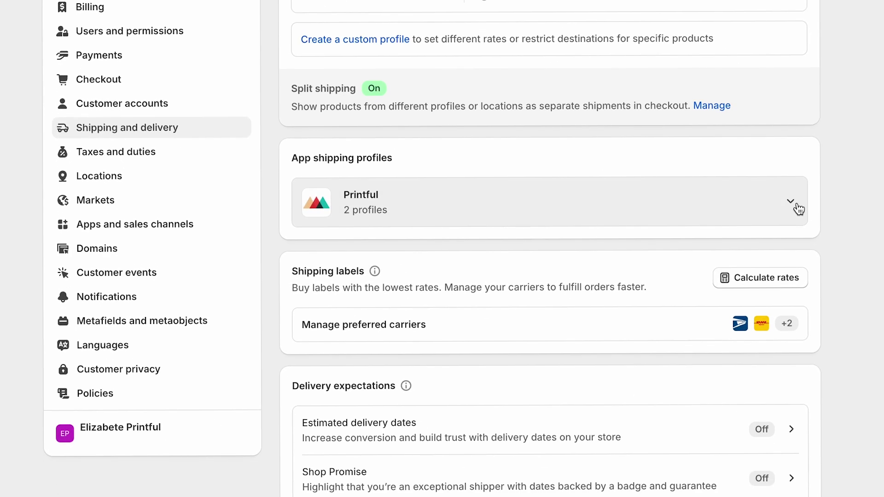
left_click(799, 209)
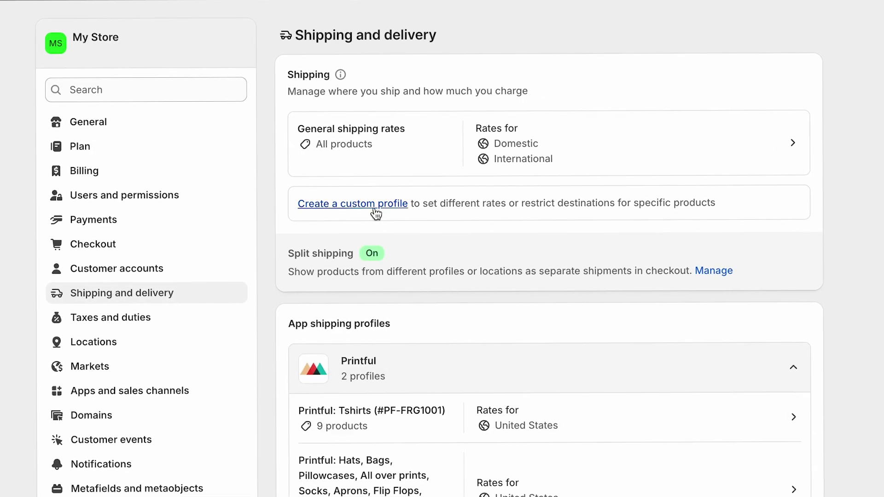
left_click(374, 208)
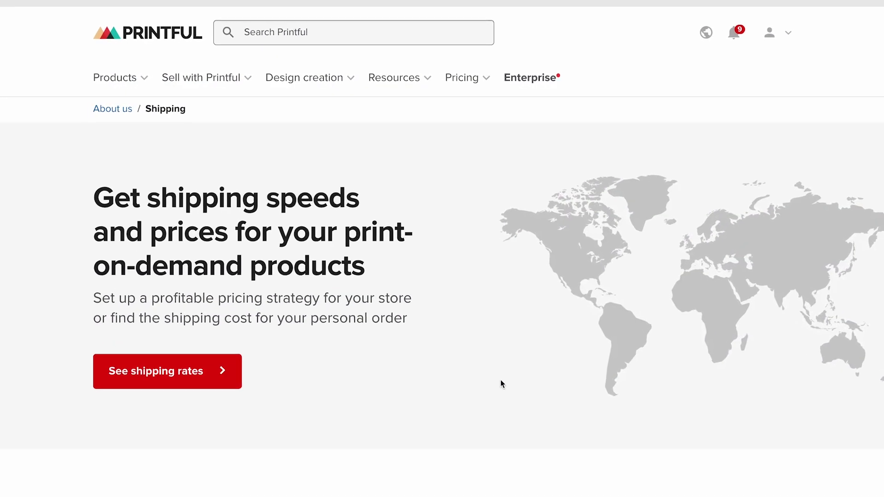
Check Printful's Shirts shipping rates to the United States: 3-6 business days, $4.75.
left_click(148, 409)
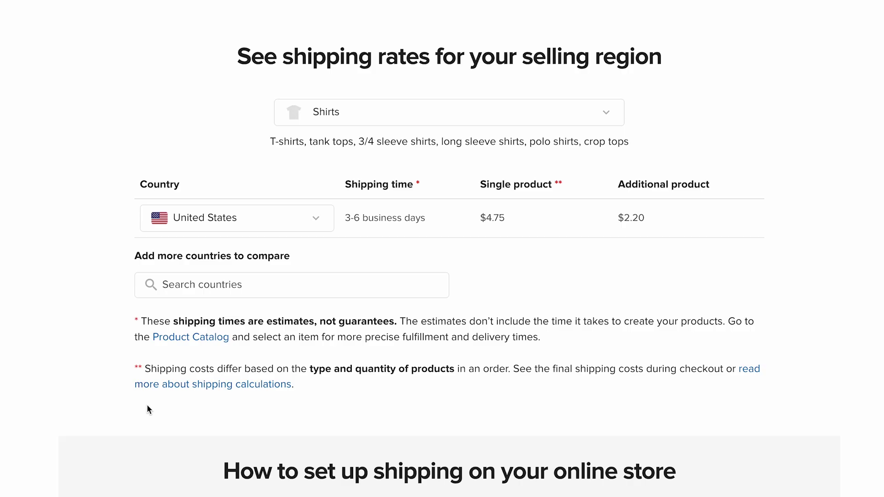
left_click(604, 121)
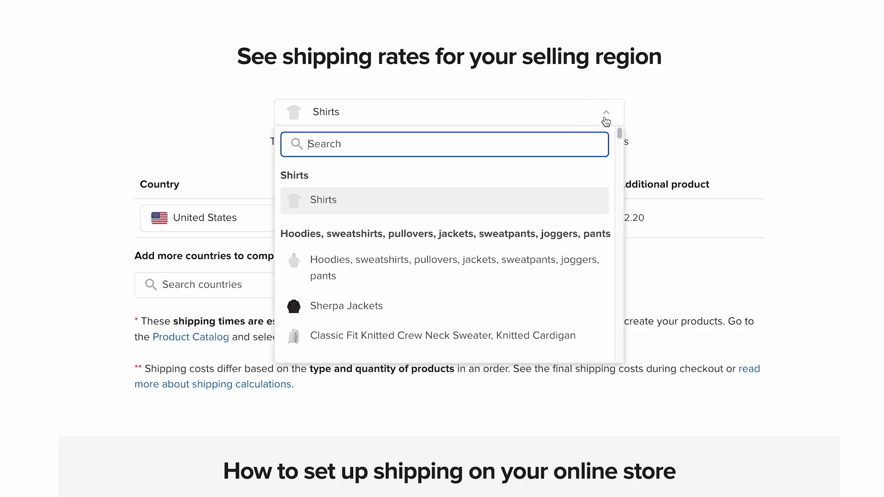
left_click(335, 210)
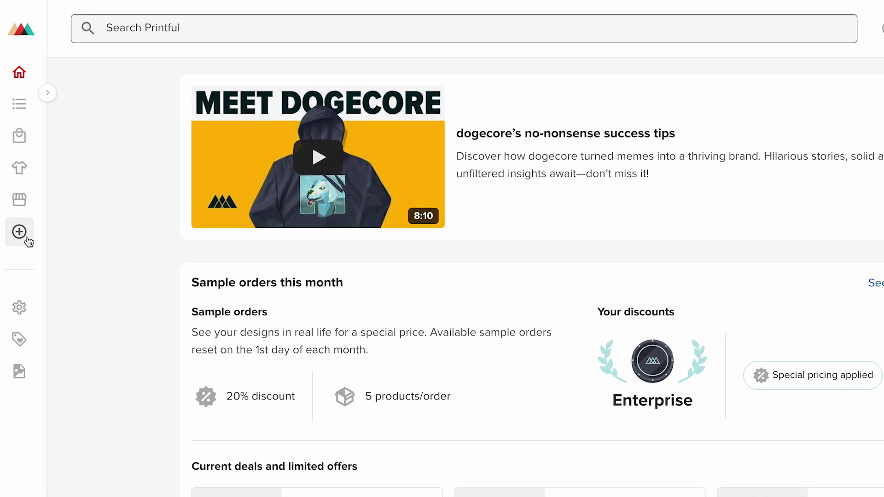
Enable Printful's live shipping rates for the storefront in the store's Shipping settings.
left_click(27, 238)
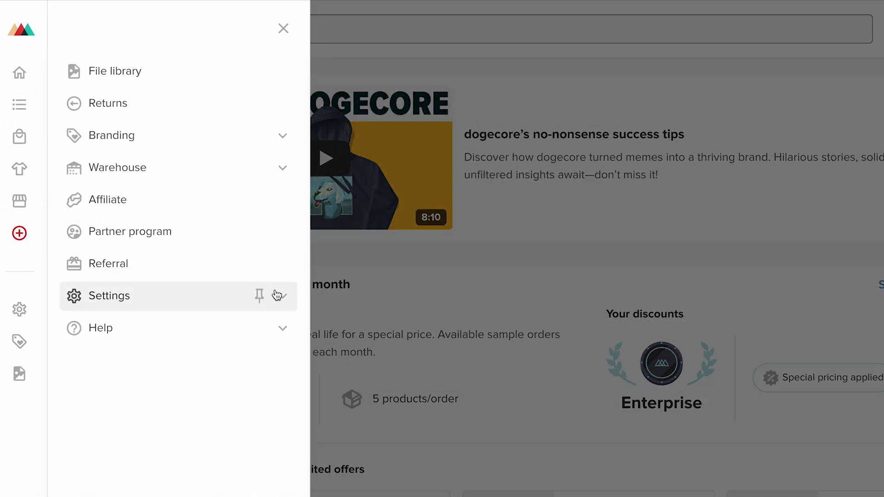
left_click(277, 295)
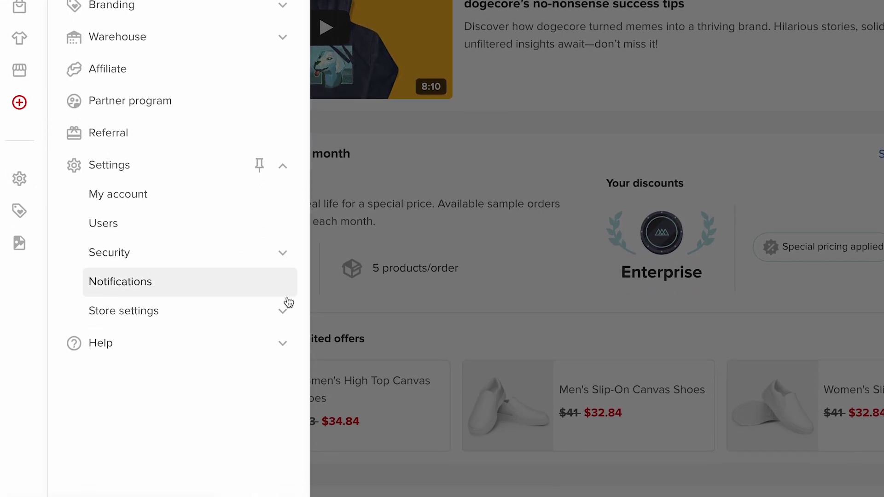
left_click(283, 311)
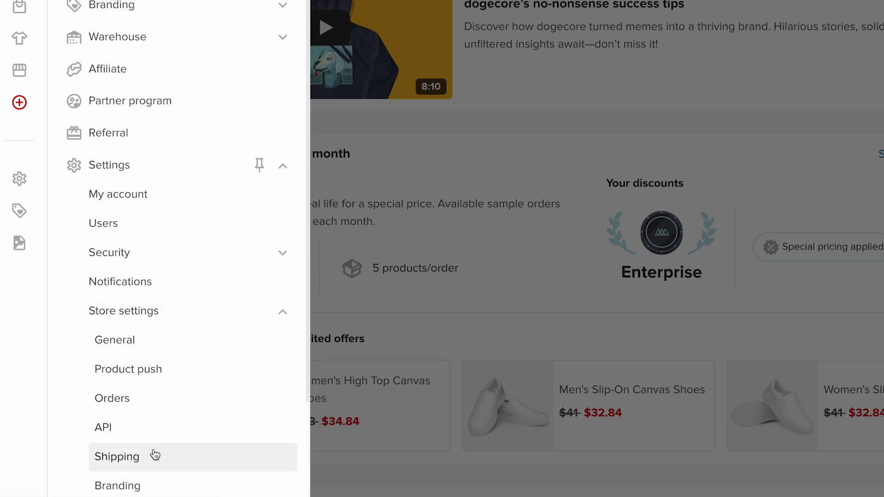
left_click(133, 460)
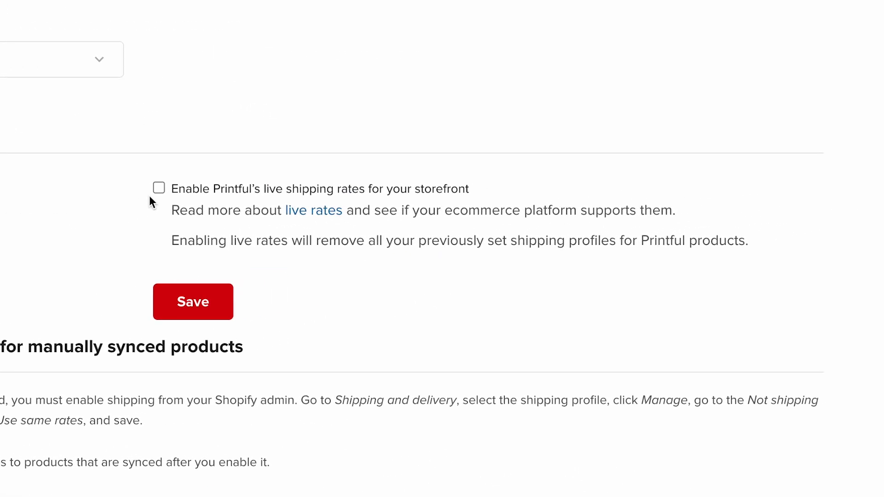
left_click(162, 191)
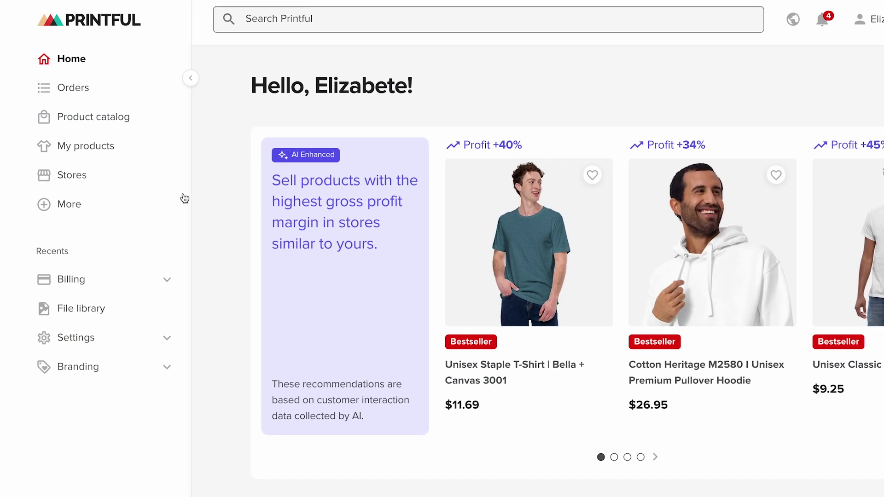
Open Billing methods, with Apple Pay as primary, and start adding a new billing method.
left_click(48, 182)
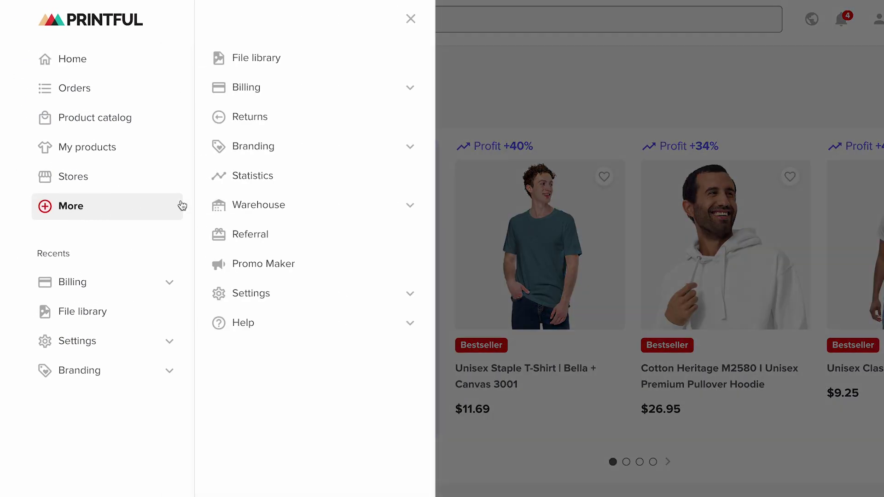
left_click(415, 94)
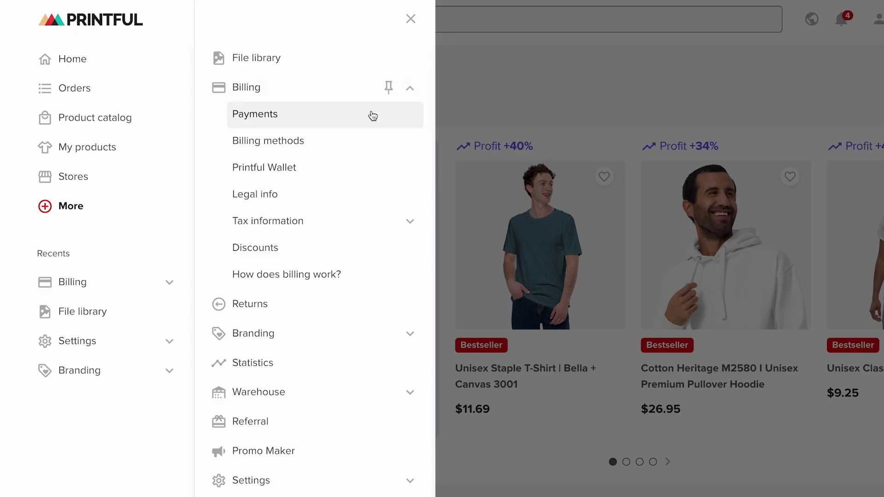
left_click(284, 146)
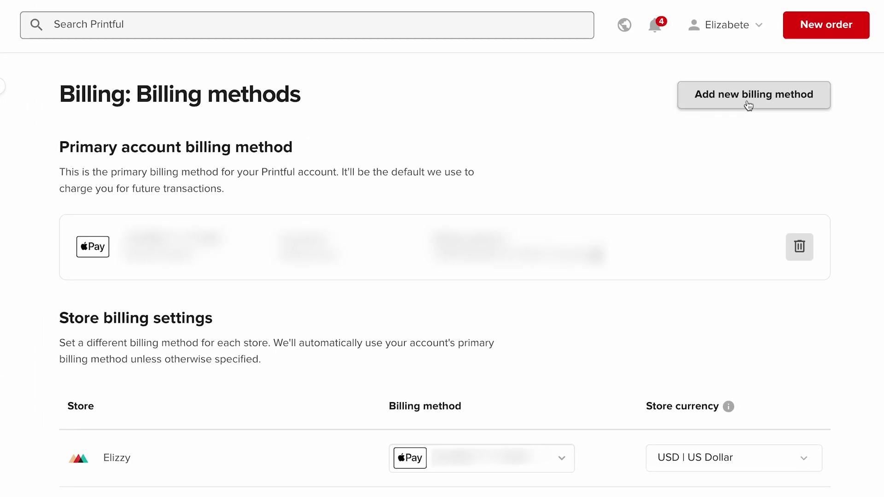
left_click(732, 95)
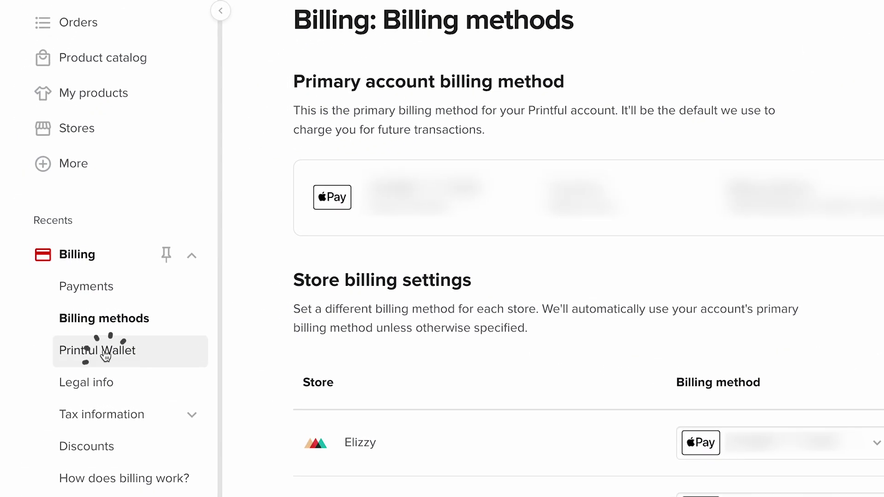
Try adding $50 to the USD Wallet using a new payment method.
left_click(105, 356)
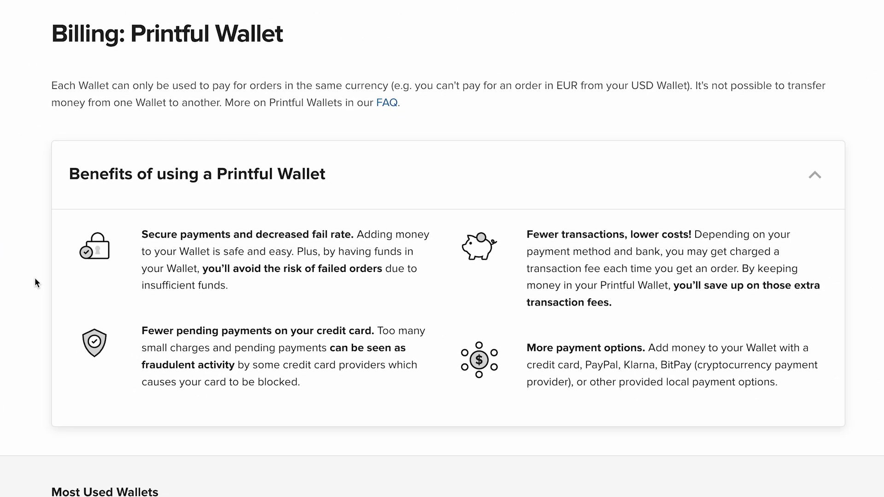
scroll(37, 282, "down", 8)
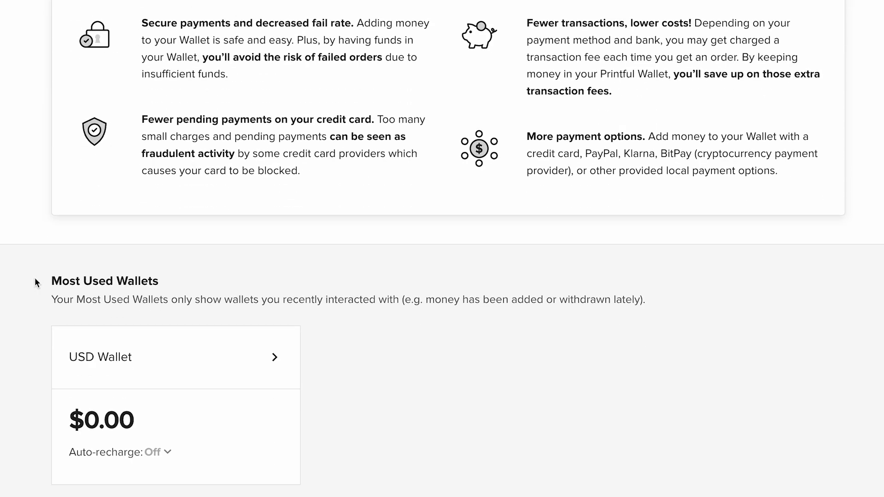
left_click(195, 228)
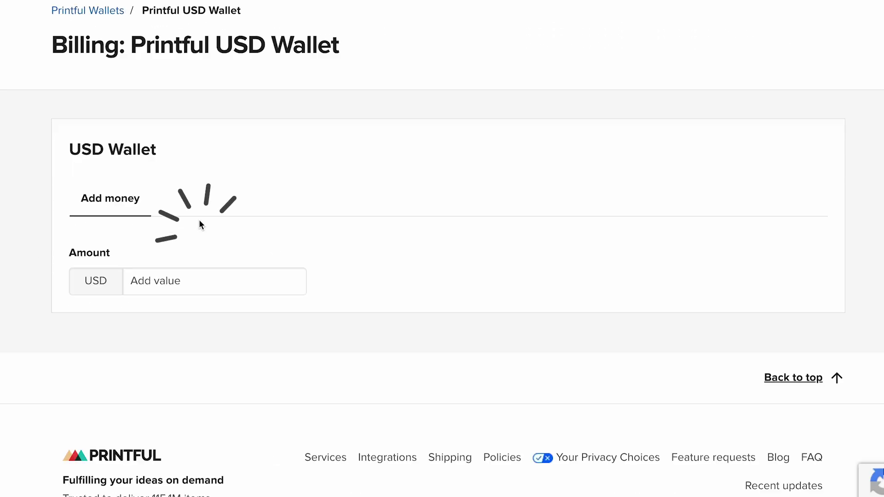
left_click(180, 279)
type("50")
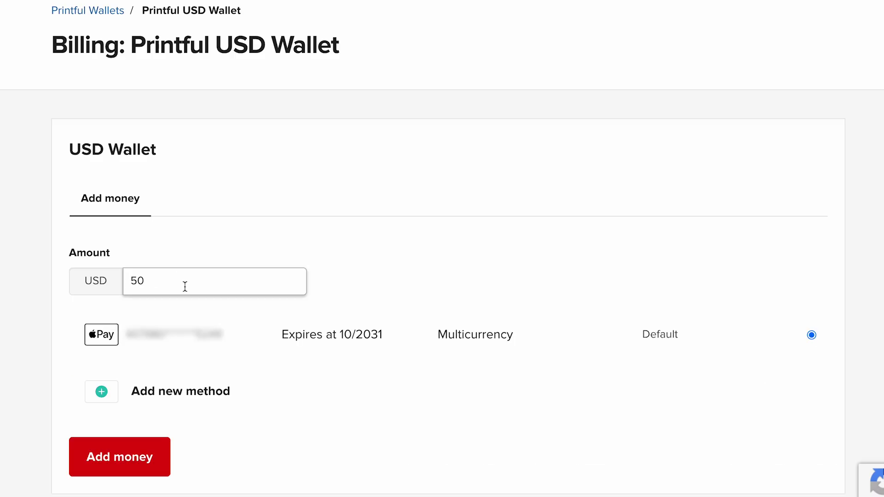
left_click(111, 395)
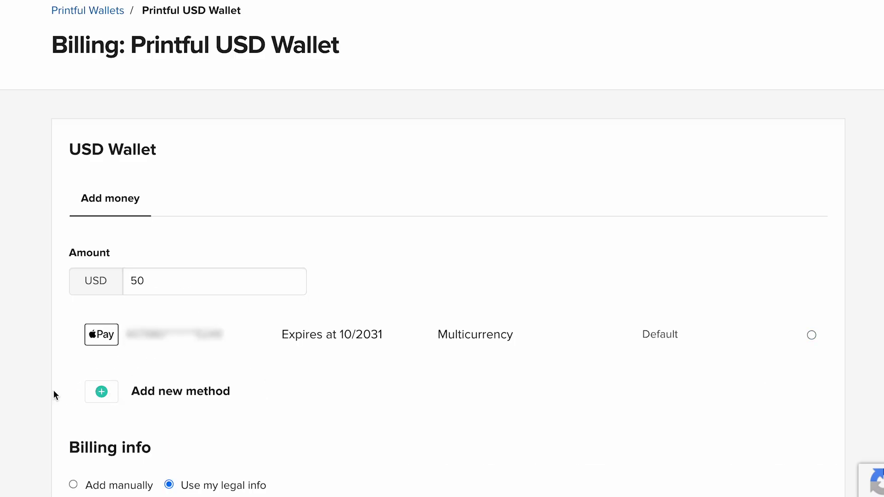
scroll(26, 383, "down", 6)
scroll(26, 365, "down", 3)
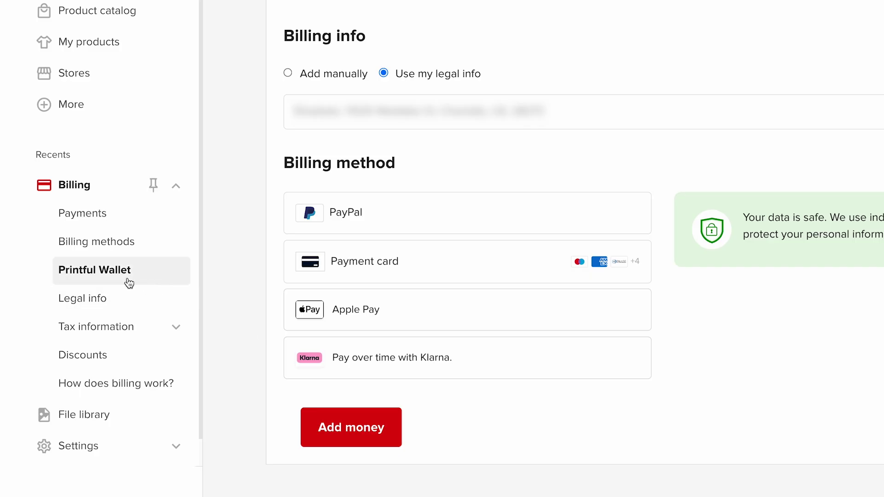
Back on the Printful Wallet overview, choose $100 as the USD Wallet auto-recharge amount.
left_click(109, 278)
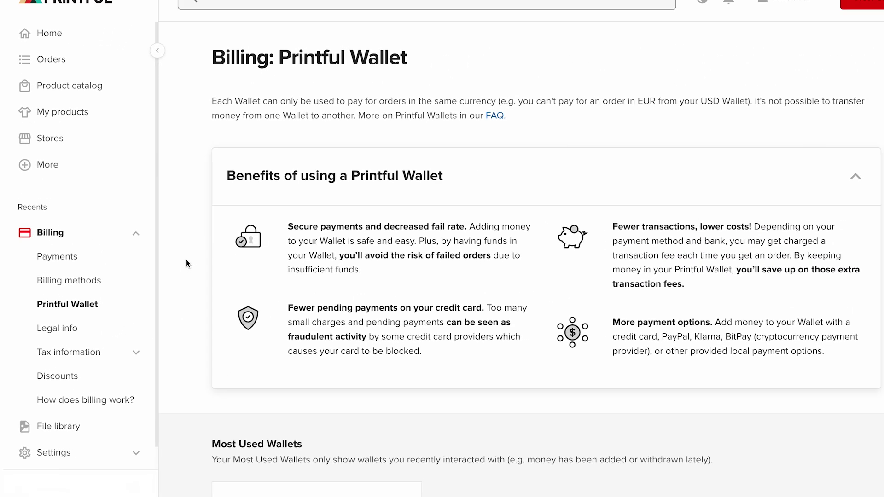
scroll(175, 272, "down", 8)
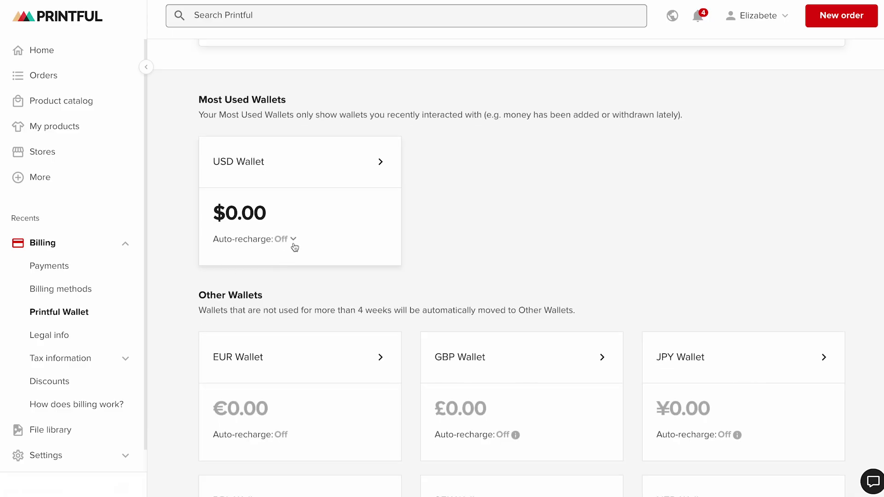
left_click(294, 240)
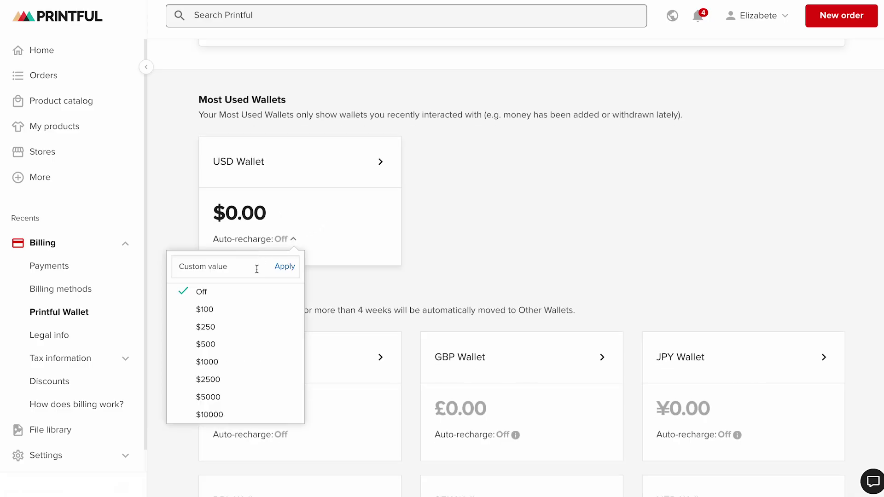
left_click(216, 313)
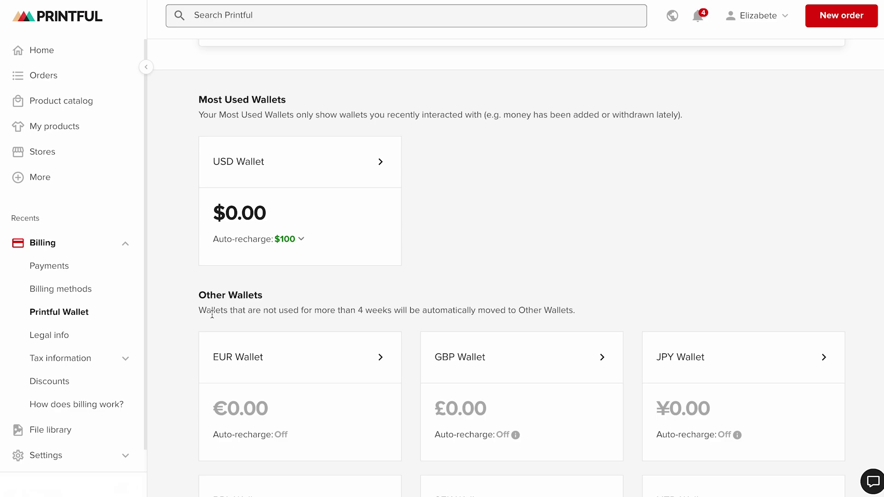